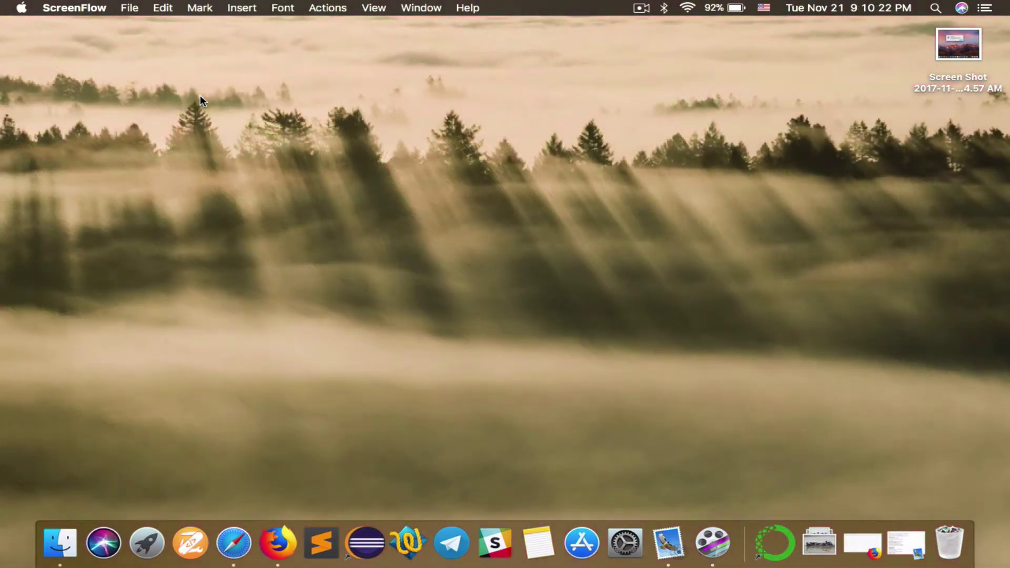
Quit ScreenFlow and restore the minimized Firefox window with its blank New Tab
key("super+q")
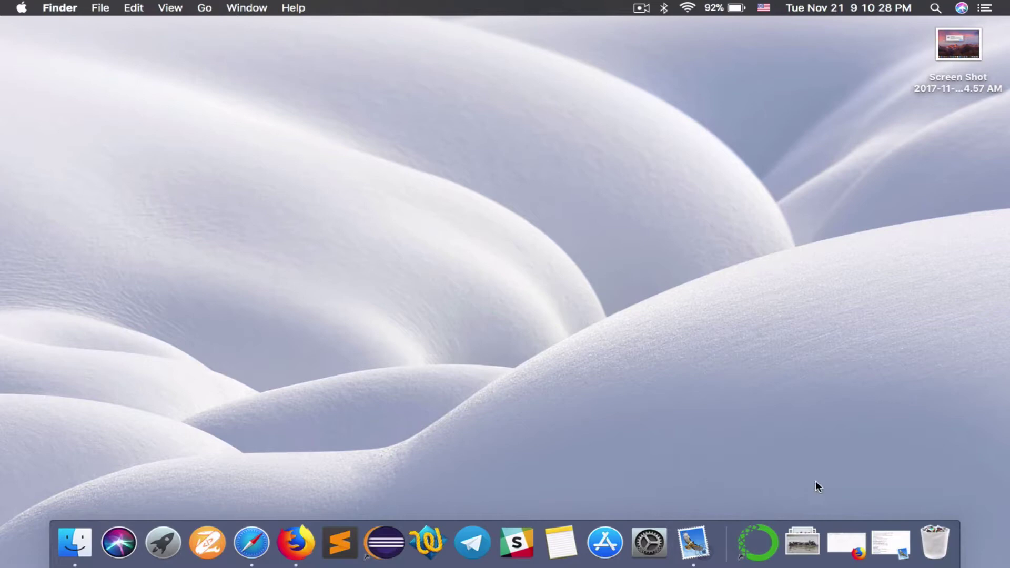
left_click(844, 541)
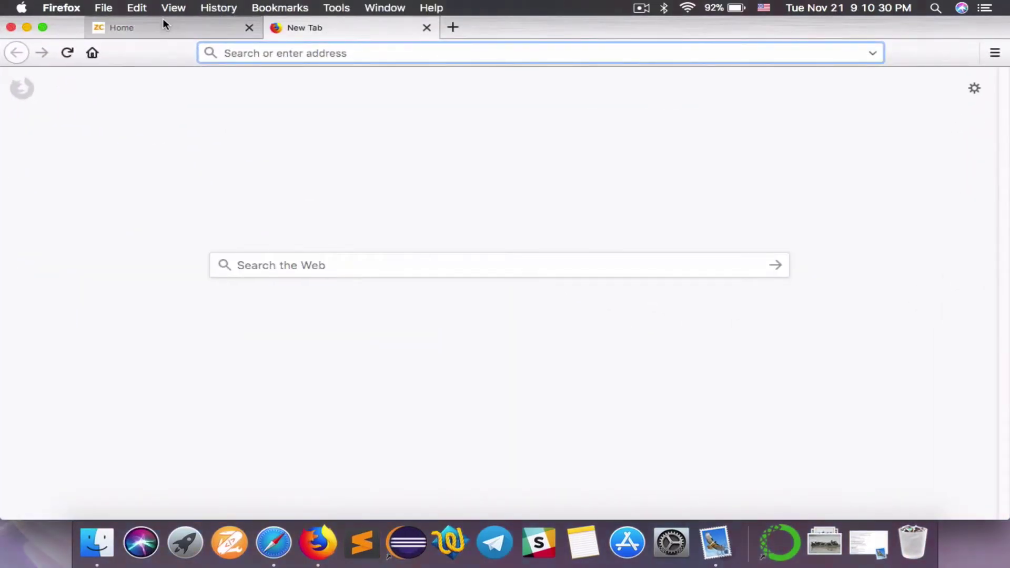
Switch Firefox to the Home tab showing the mofinetwork.com homepage
left_click(162, 19)
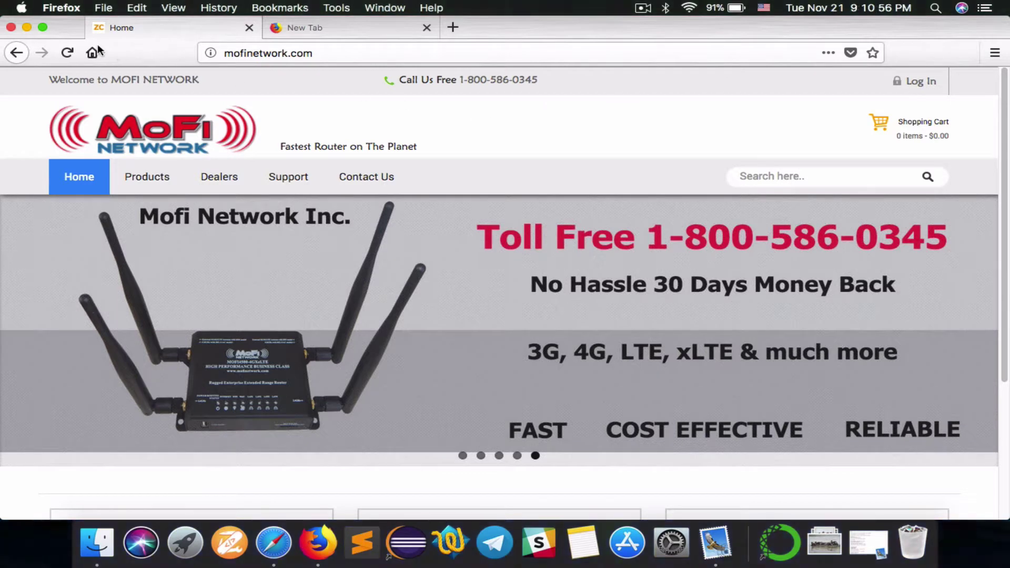
Switch to Mail, minimize Firefox, and reopen the 'Cloudlink account trial' message
key("super+Tab")
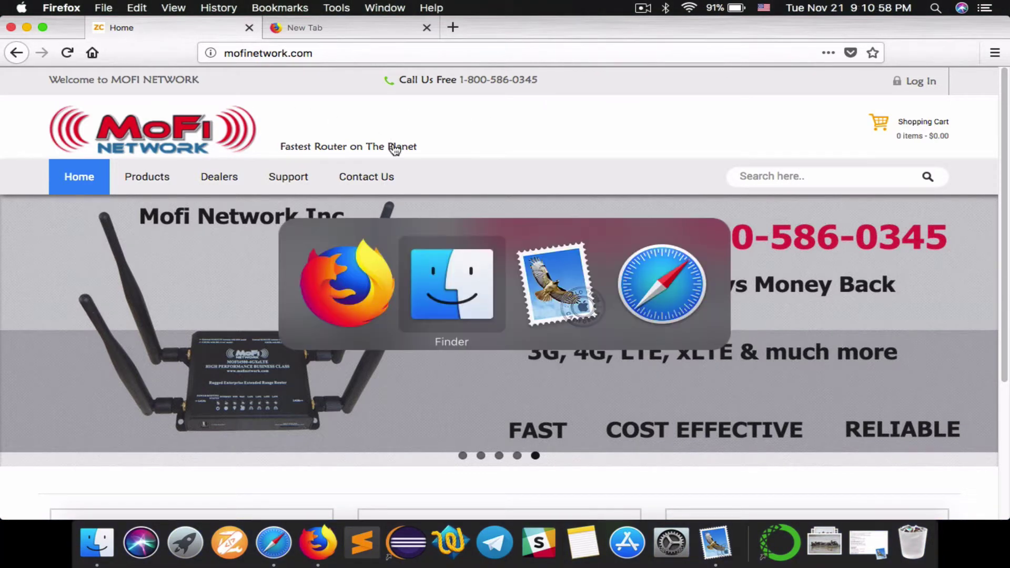
key("super+Tab")
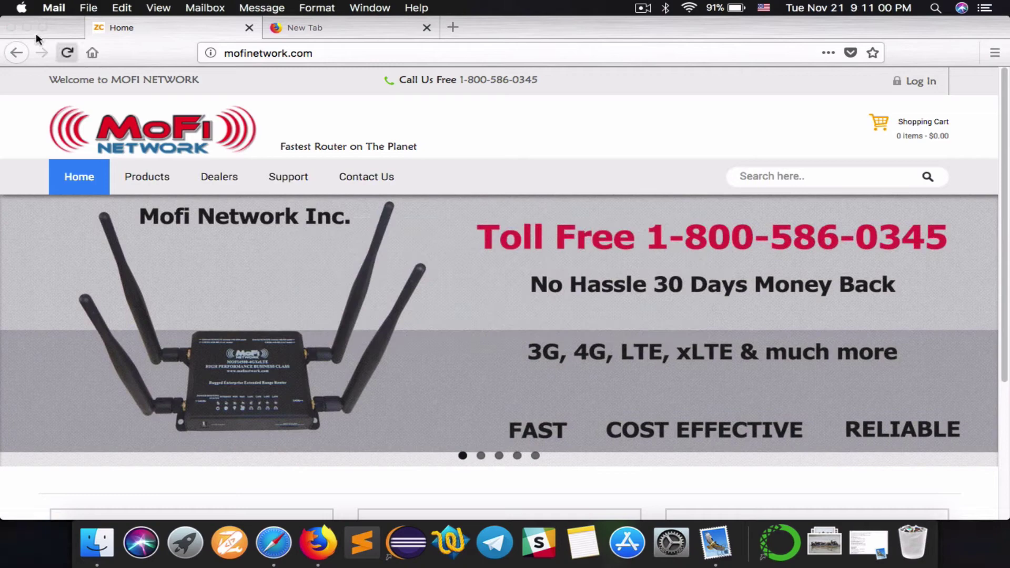
left_click(24, 26)
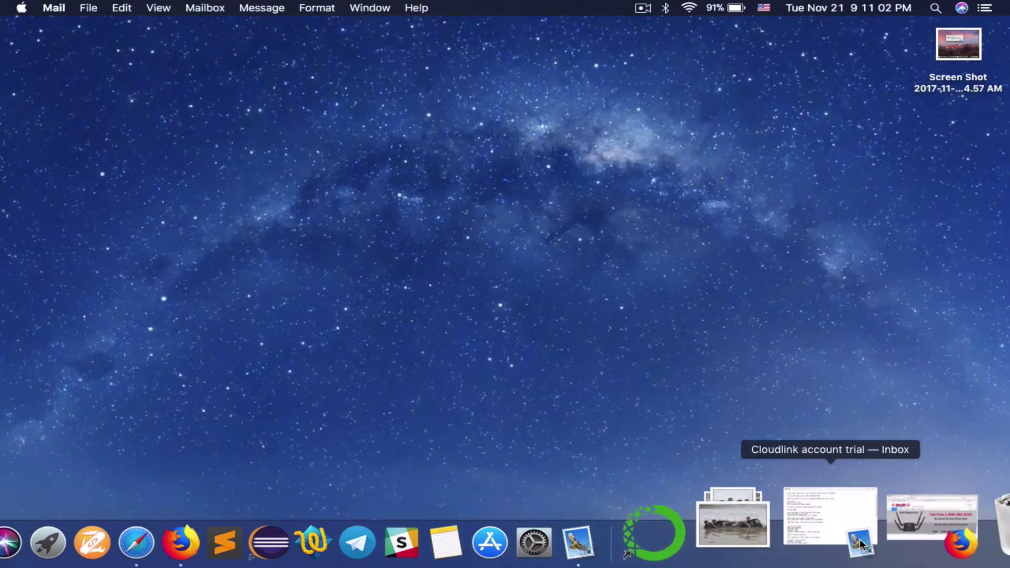
left_click(860, 544)
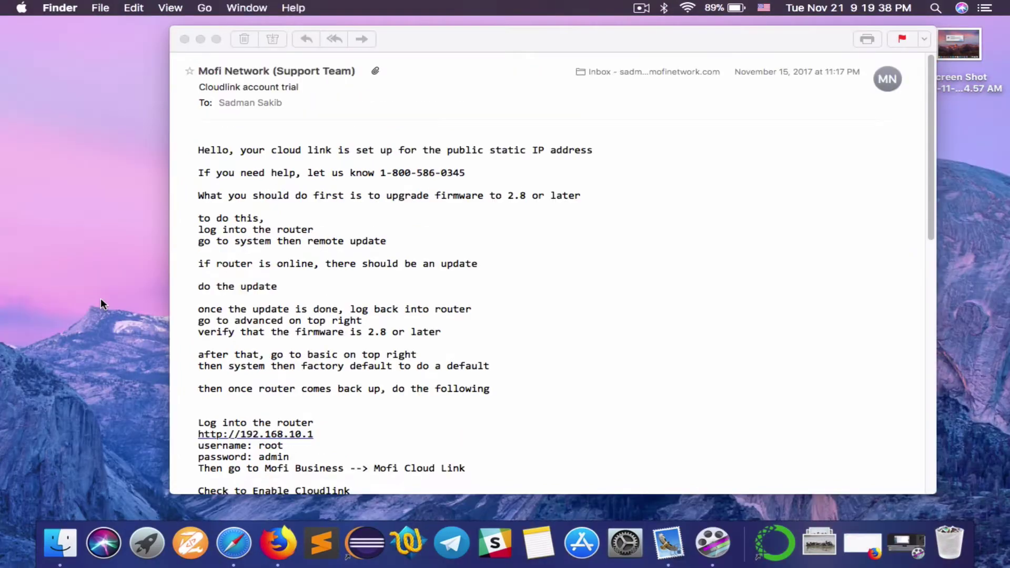
Restore Firefox, load the router admin at 192.168.10.1, and log in
left_click(865, 538)
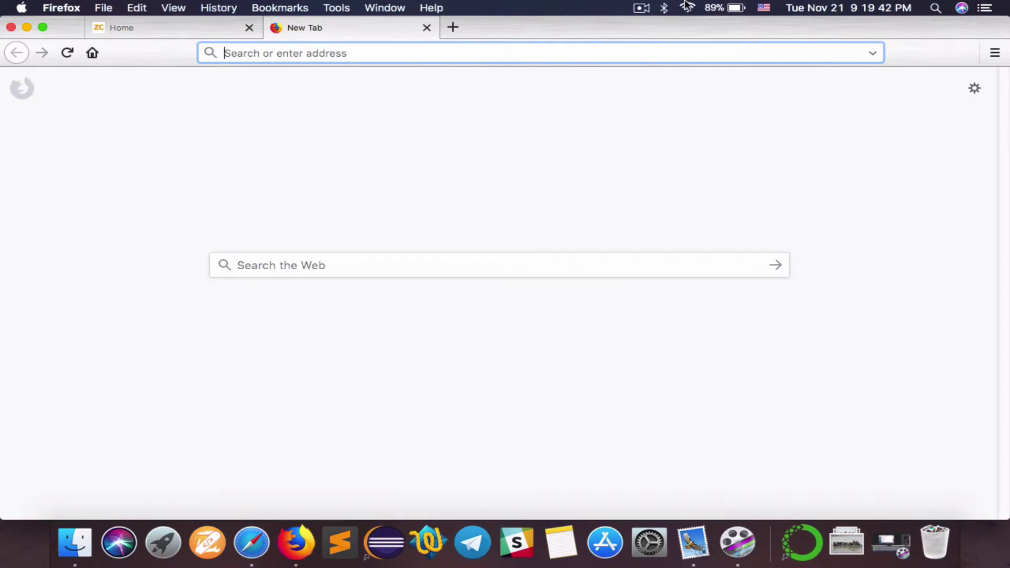
type("192")
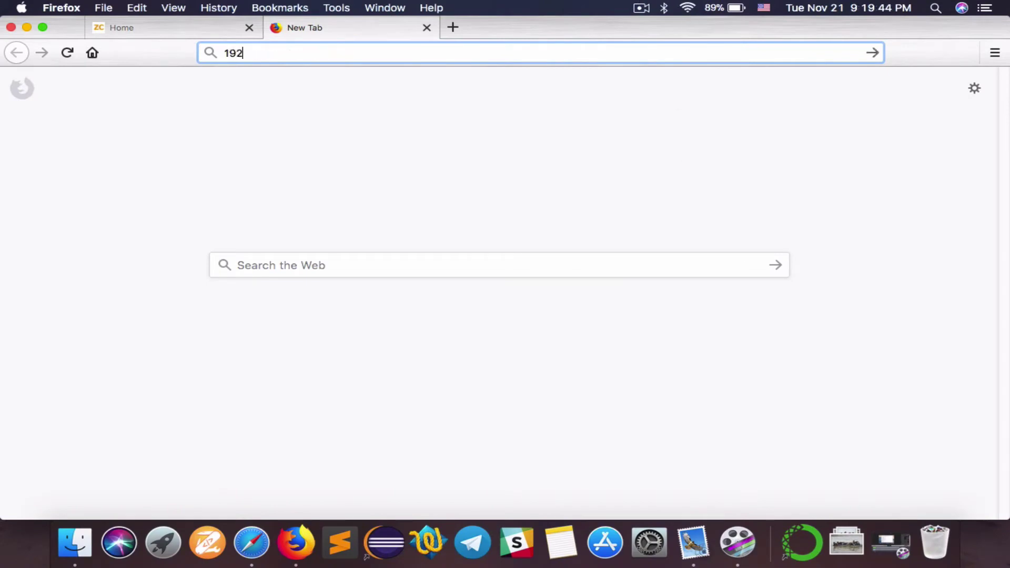
type(".168.10.1/cgi-bin/luci")
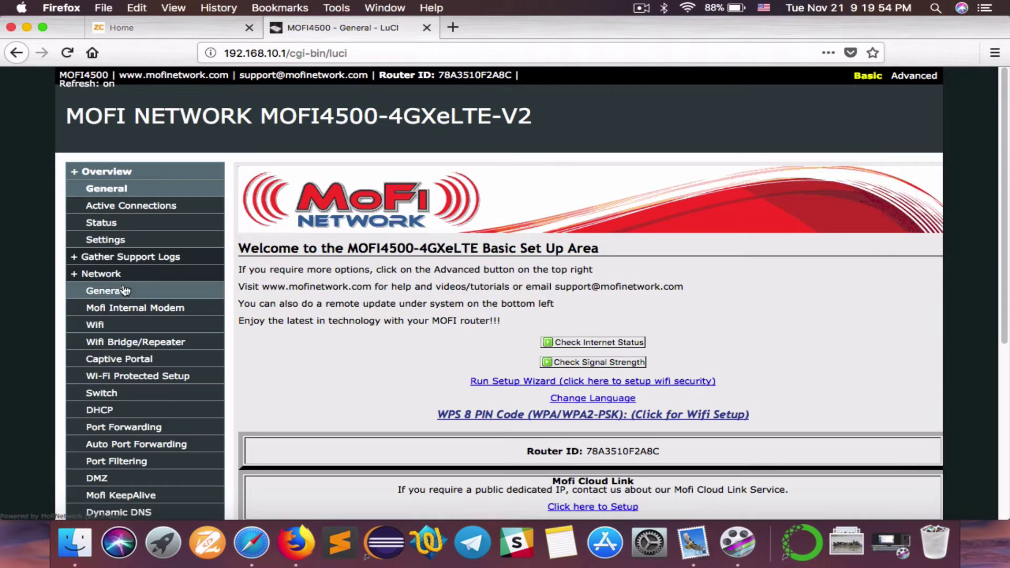
scroll(321, 279, "down", 4)
scroll(322, 282, "down", 4)
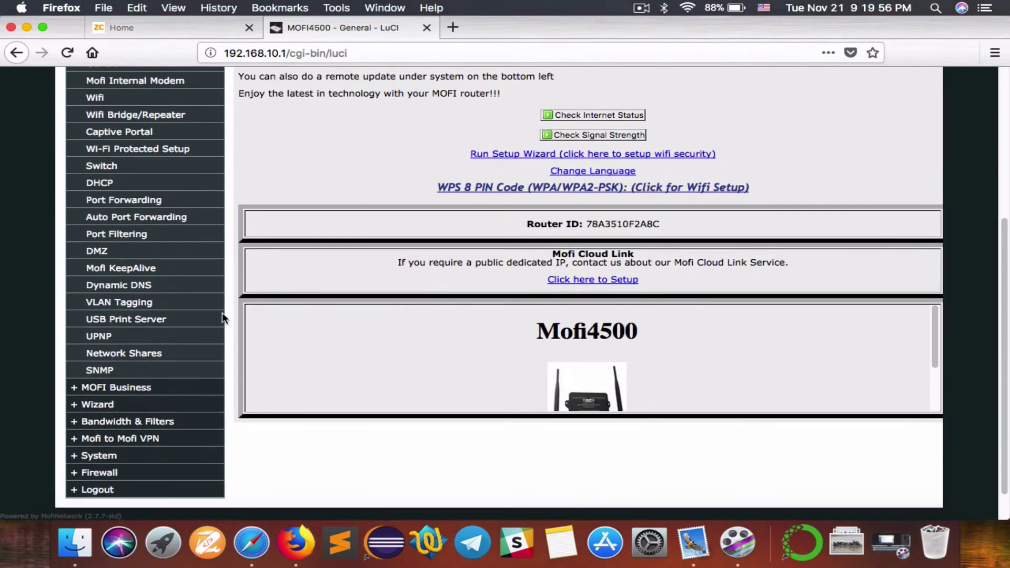
Tick Enable Cloudlink on the MOFI Business Cloud Link page, then return to the Mail message
left_click(125, 393)
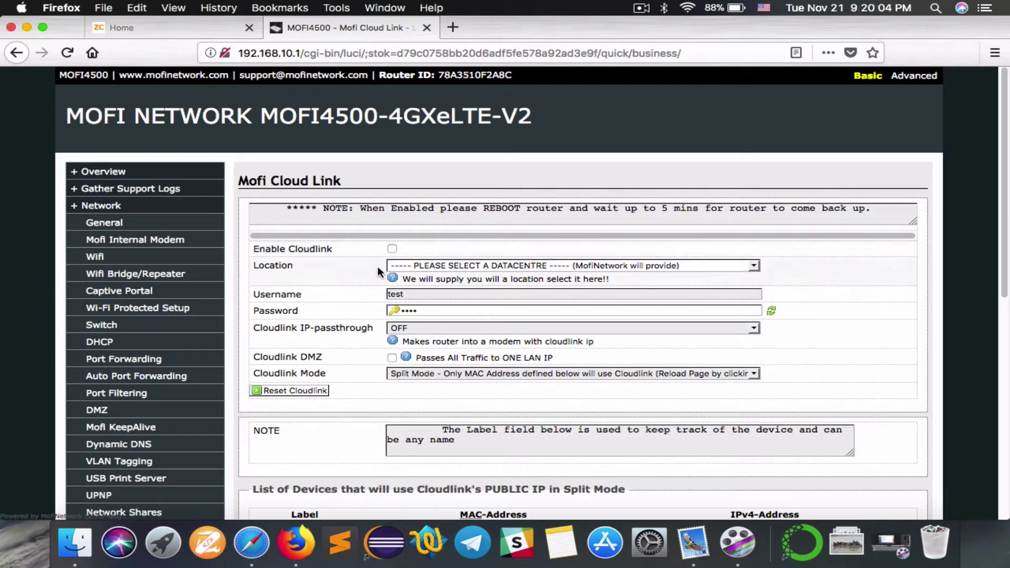
left_click(392, 248)
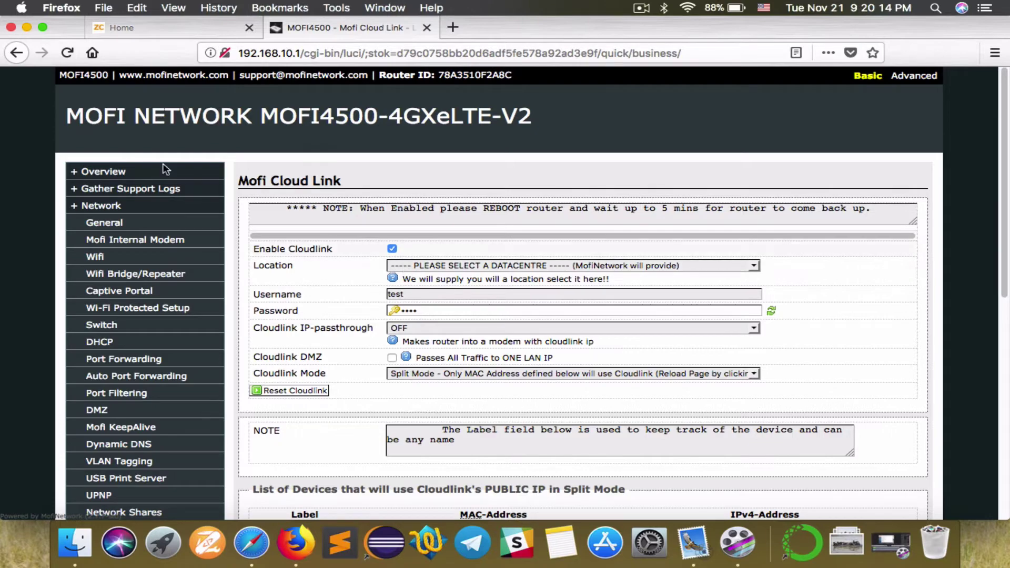
left_click(27, 26)
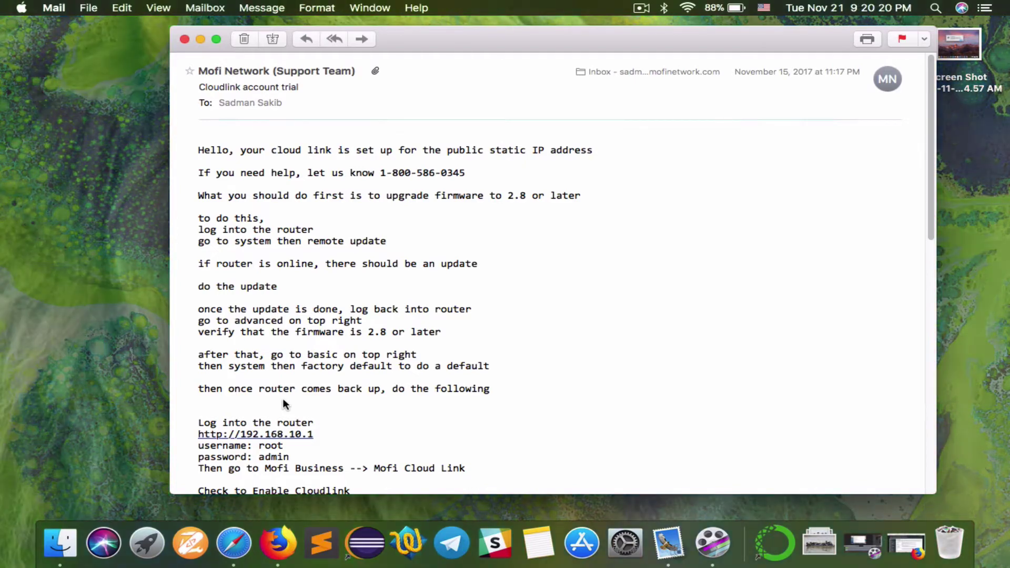
Set the Cloud Link datacentre location to 02-340-13
scroll(283, 400, "down", 5)
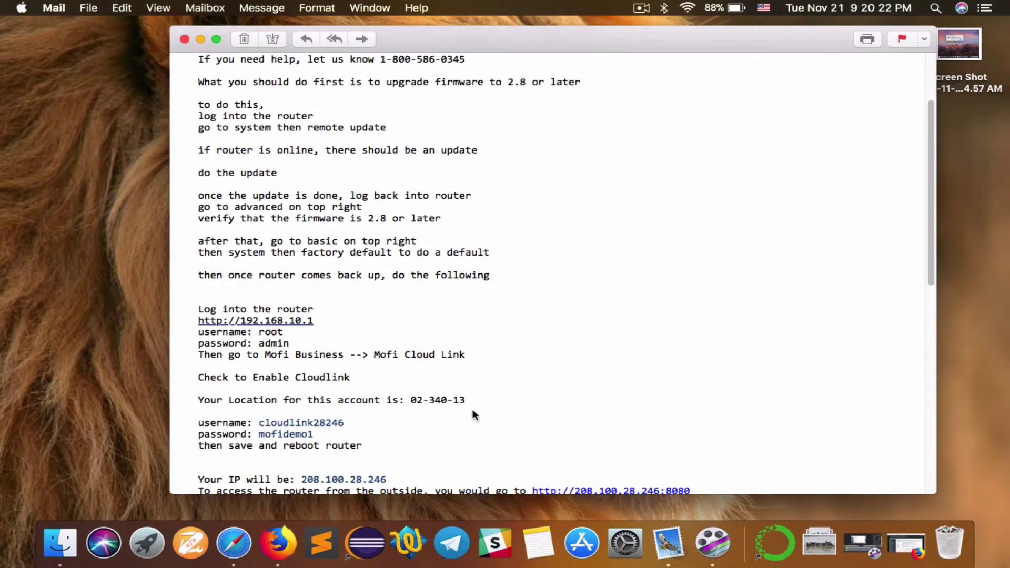
left_click(906, 545)
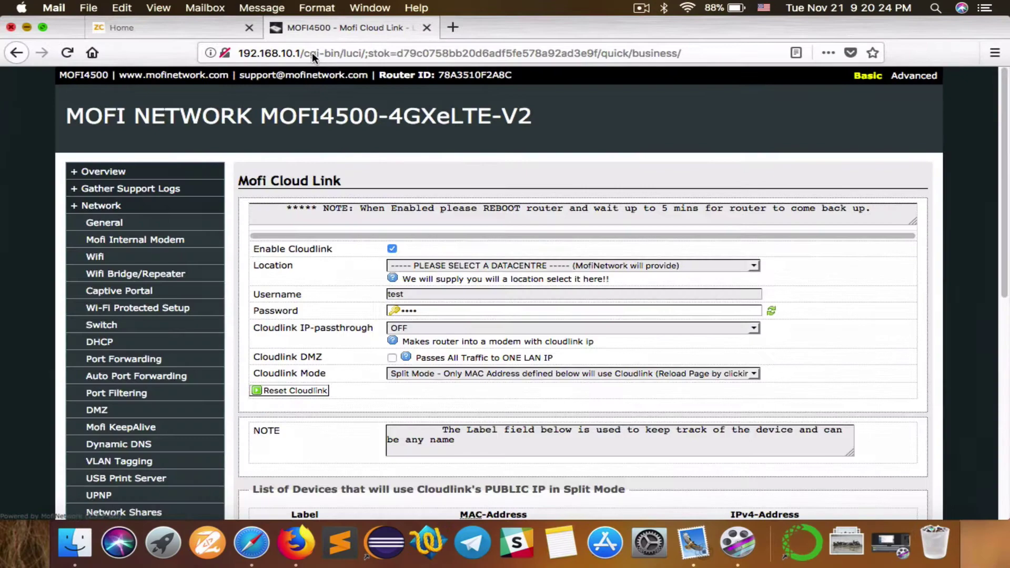
left_click(462, 265)
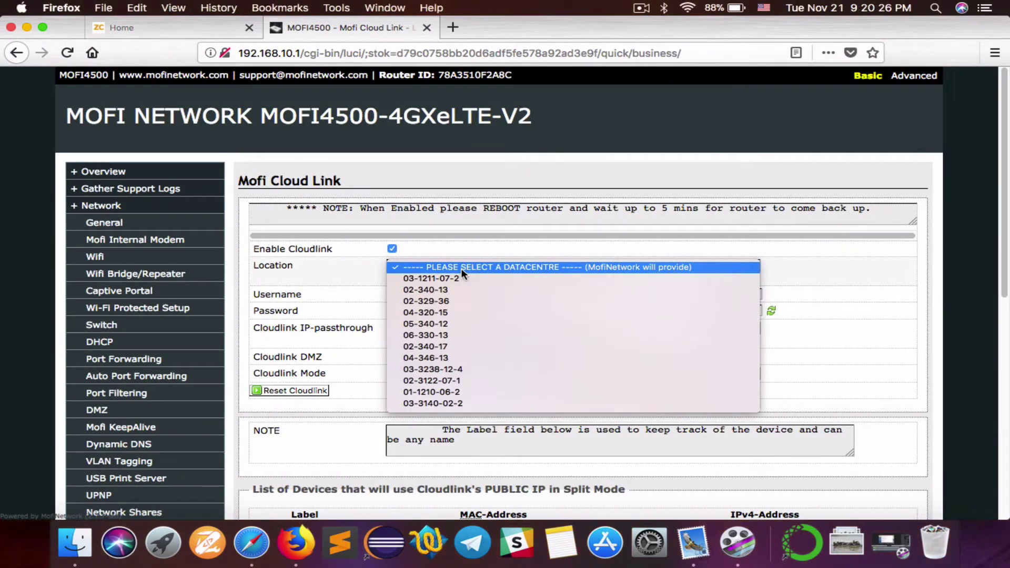
left_click(461, 287)
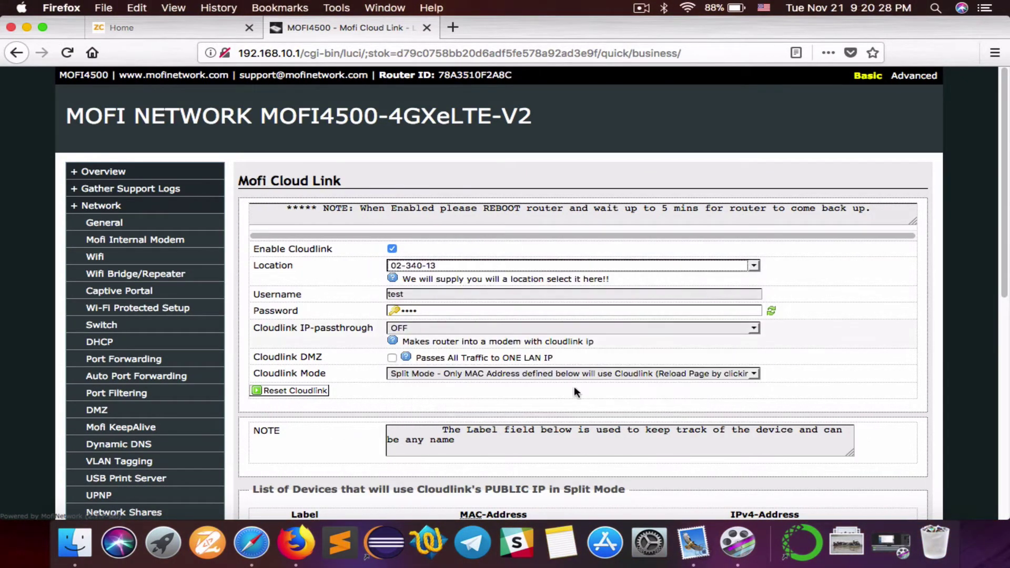
left_click(26, 27)
Copy the account username from the email into Username, replacing 'test', and enter the Cloud Link password
left_click(345, 421)
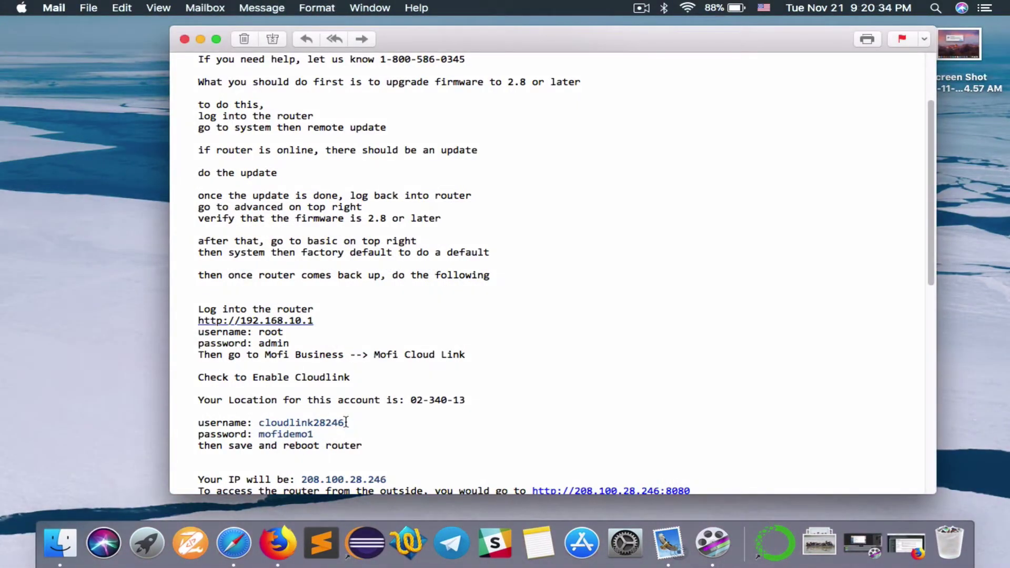
left_click_drag(345, 424, 258, 423)
key("super+c")
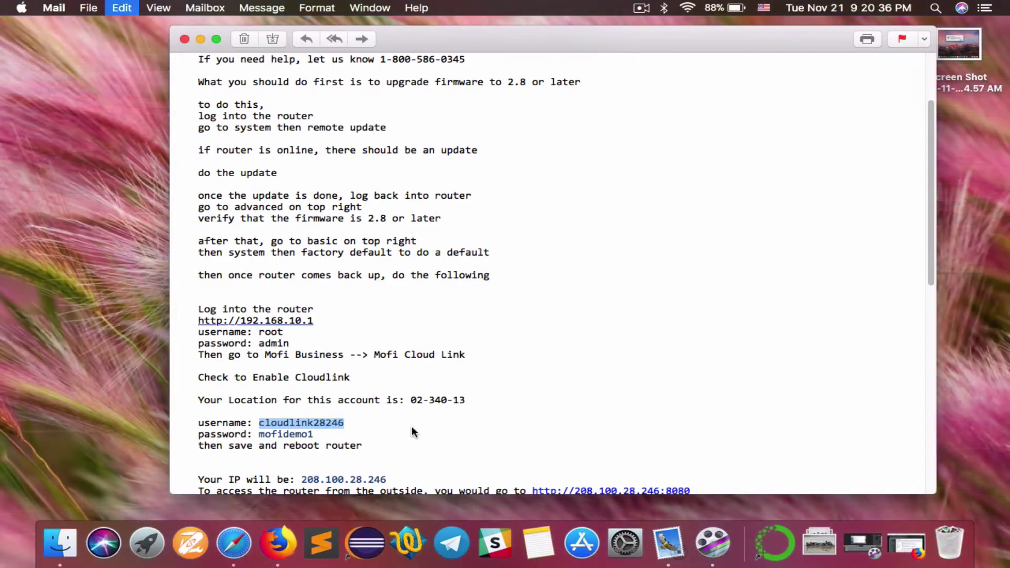
left_click(900, 538)
left_click(450, 293)
key("super+a")
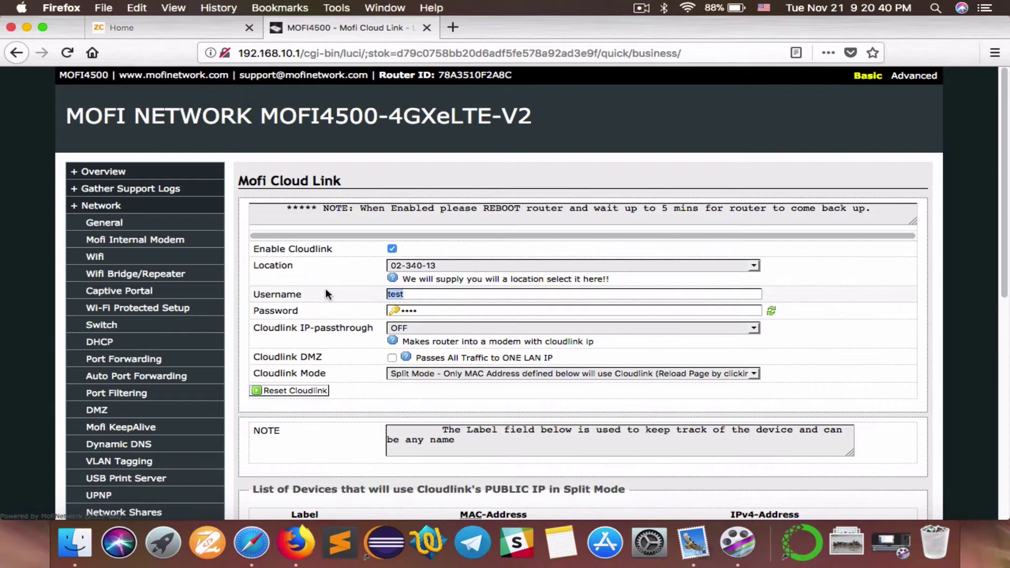
key("super+v")
key("Tab")
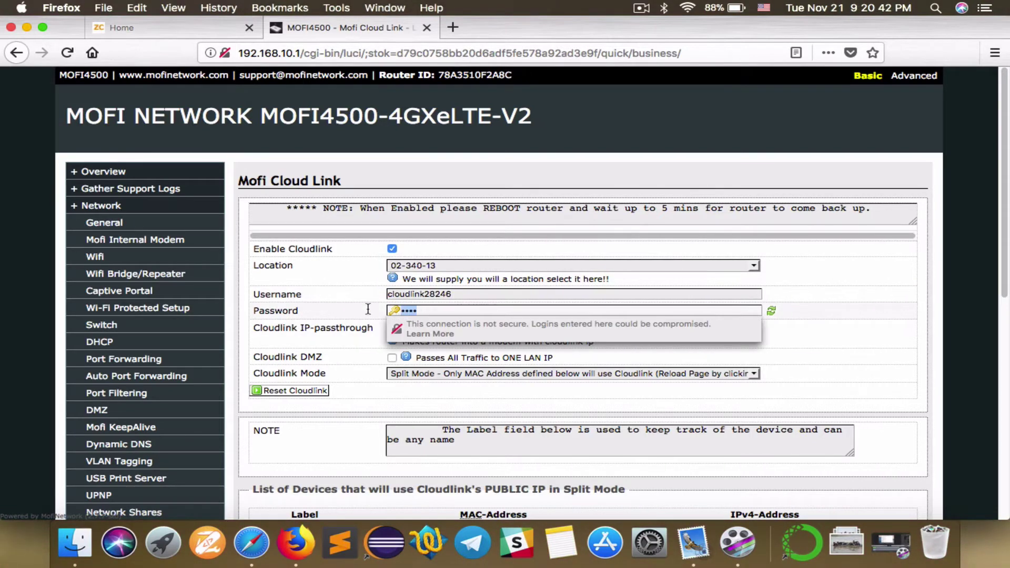
type("••")
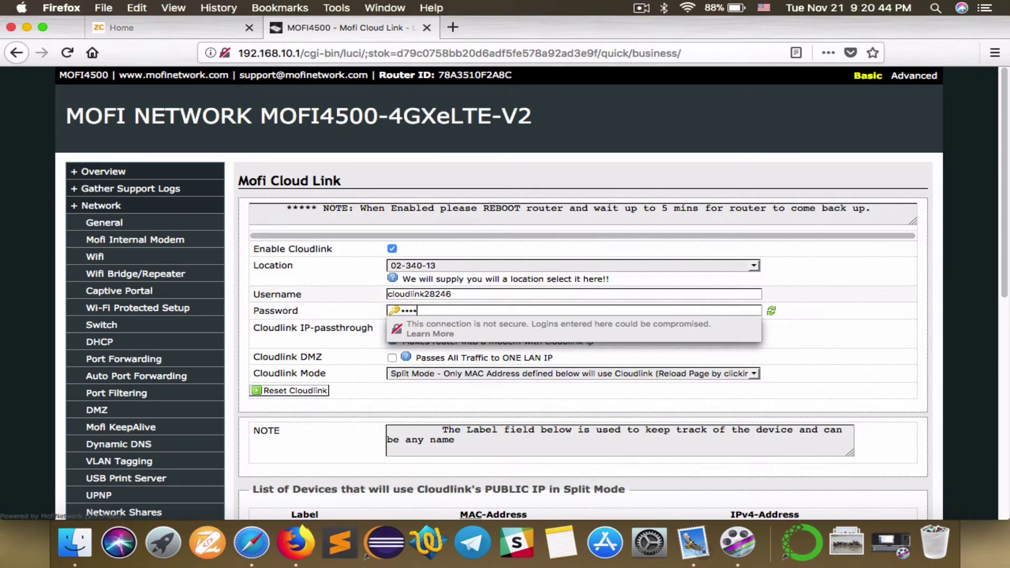
type("•••••••")
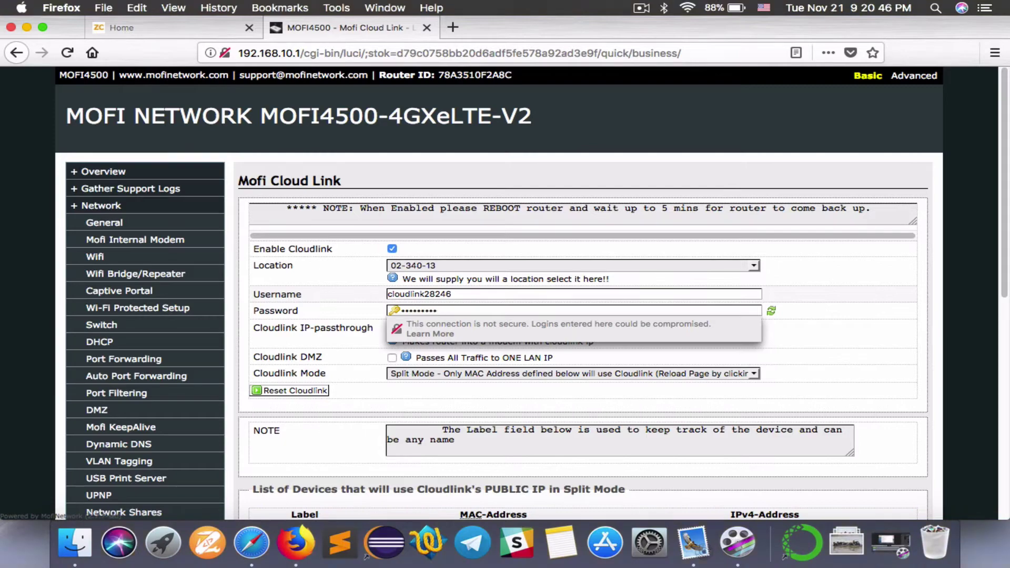
left_click(27, 28)
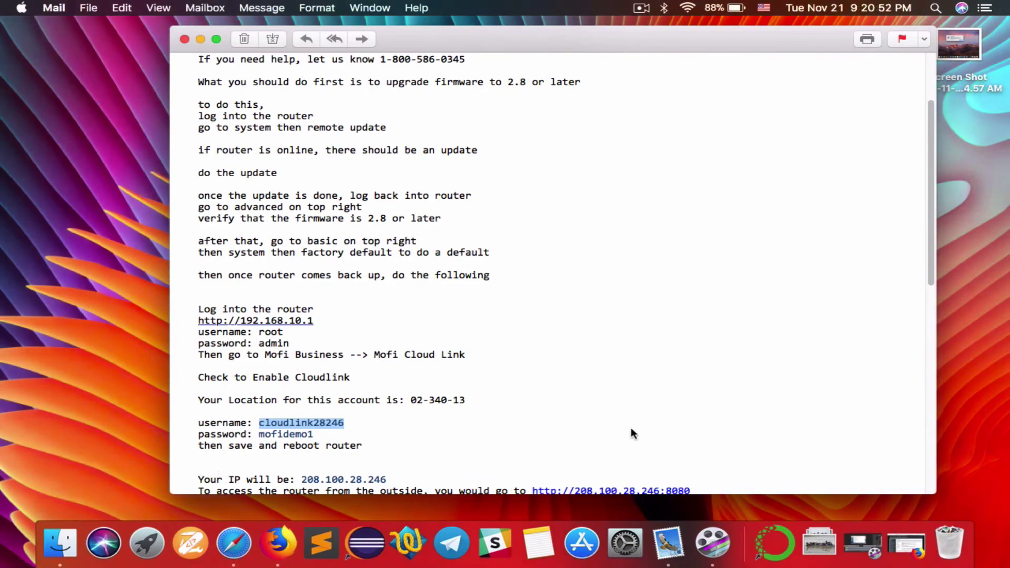
Read through the setup email, note public IP 208.100.28.246, then bring back the Cloud Link page
scroll(469, 437, "down", 3)
scroll(468, 435, "up", 3)
scroll(429, 433, "down", 15)
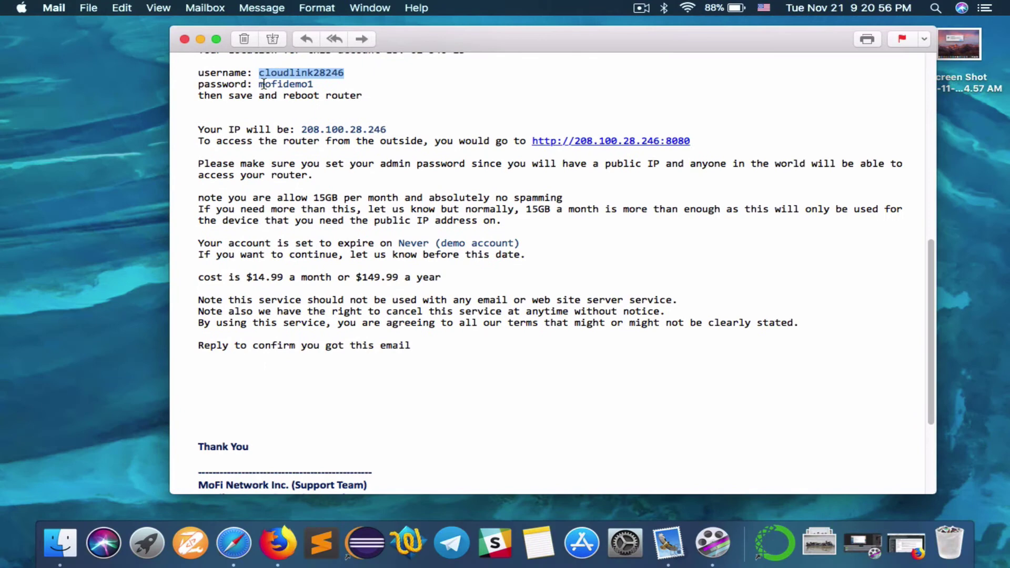
left_click(308, 125)
left_click_drag(301, 129, 390, 129)
left_click(400, 165)
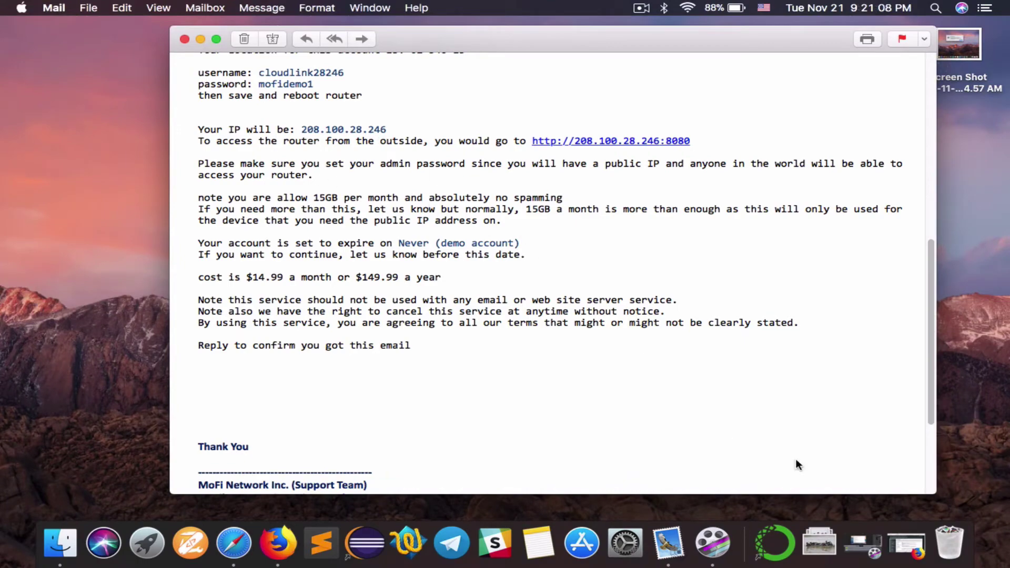
left_click(906, 542)
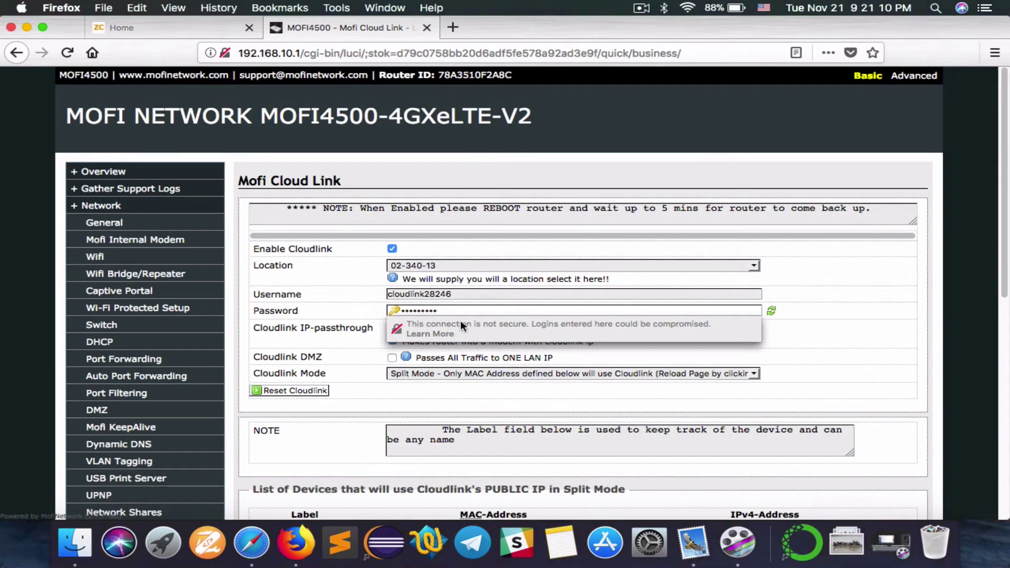
Save the Cloud Link settings, then reboot the router from System > Reboot
scroll(906, 373, "down", 5)
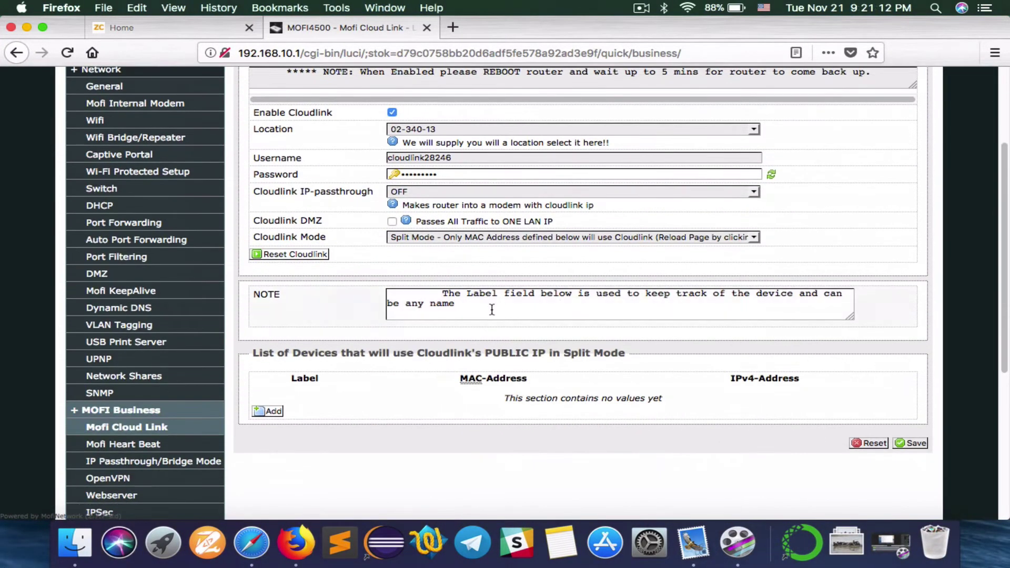
left_click(911, 443)
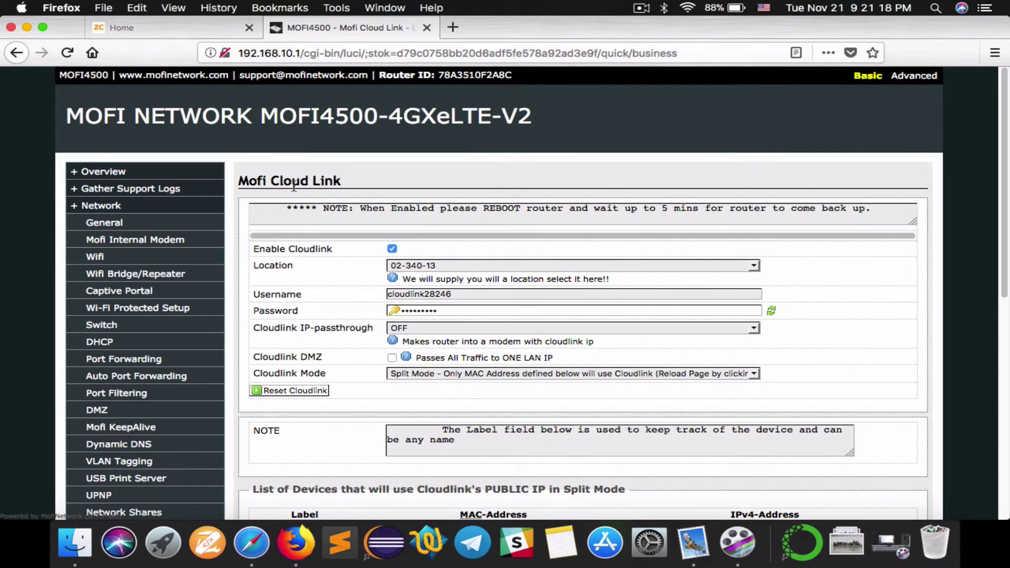
scroll(137, 315, "down", 10)
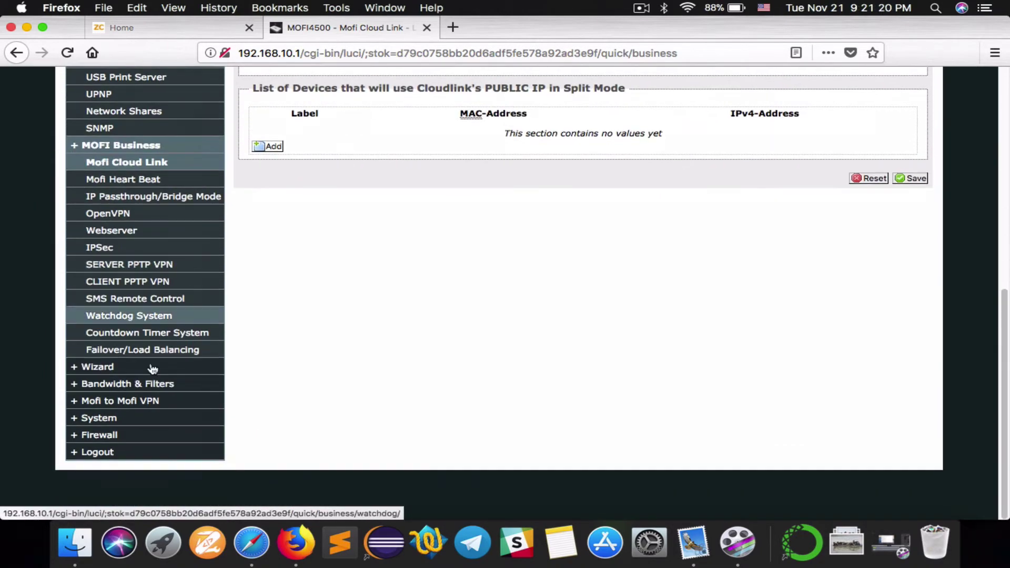
left_click(127, 422)
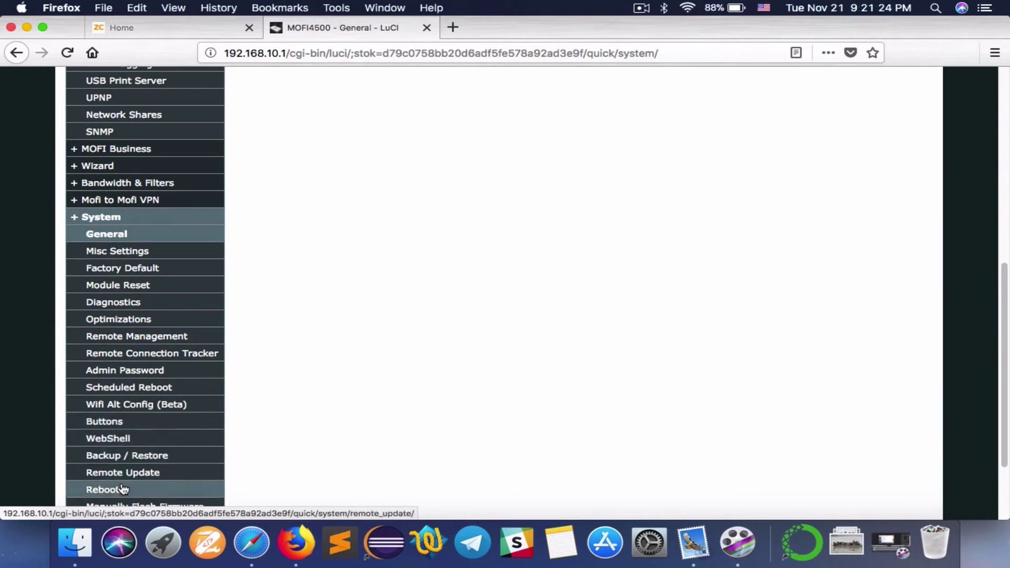
left_click(122, 489)
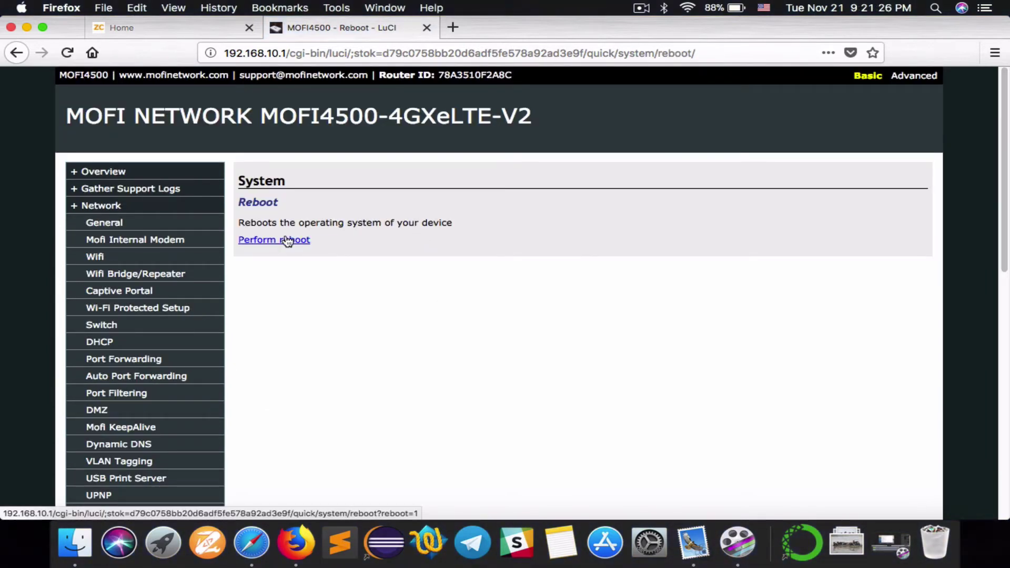
left_click(287, 241)
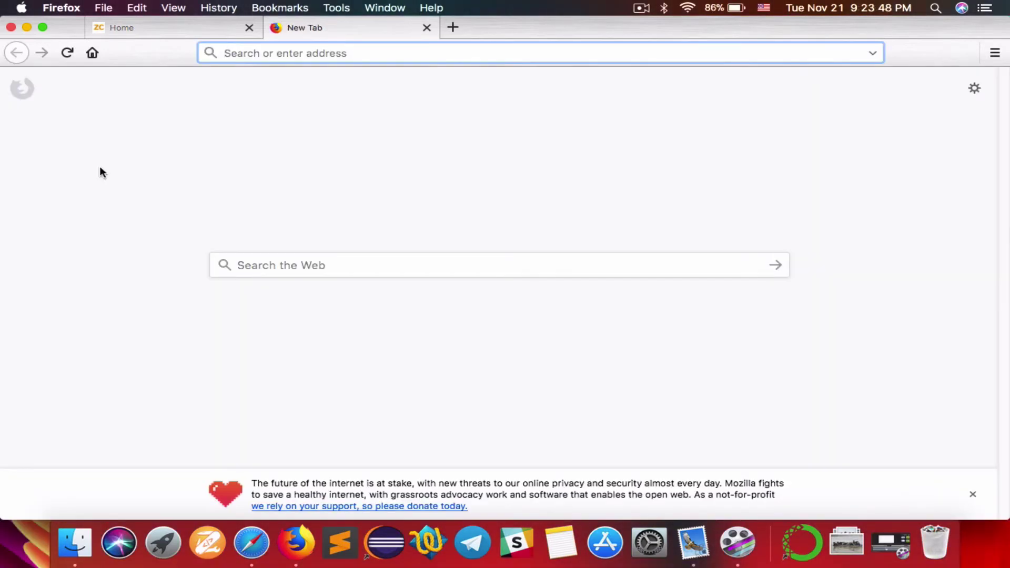
Log back into the router admin at 192.168.10.1 as root after the reboot
type("192.1")
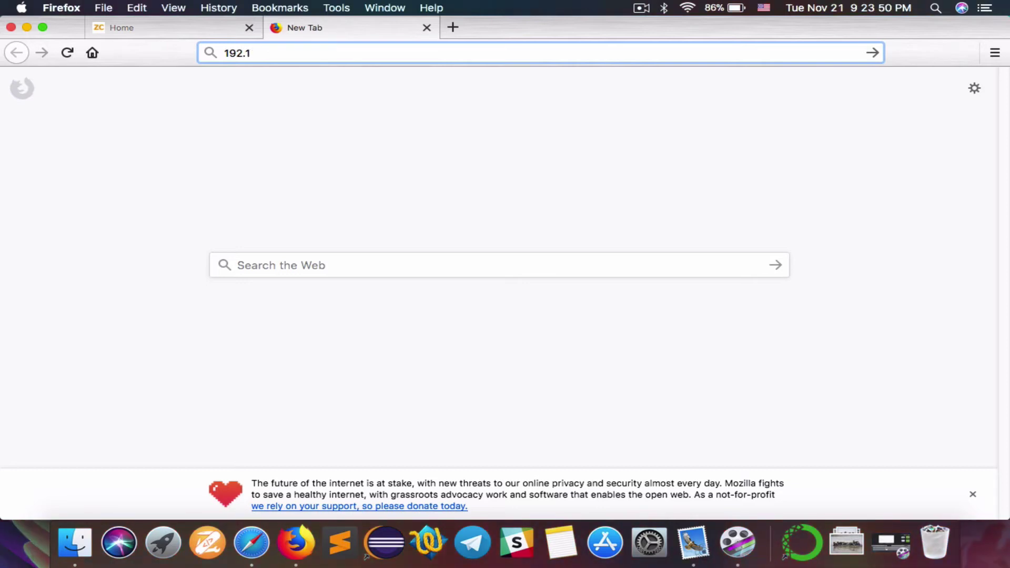
type("68.10.1")
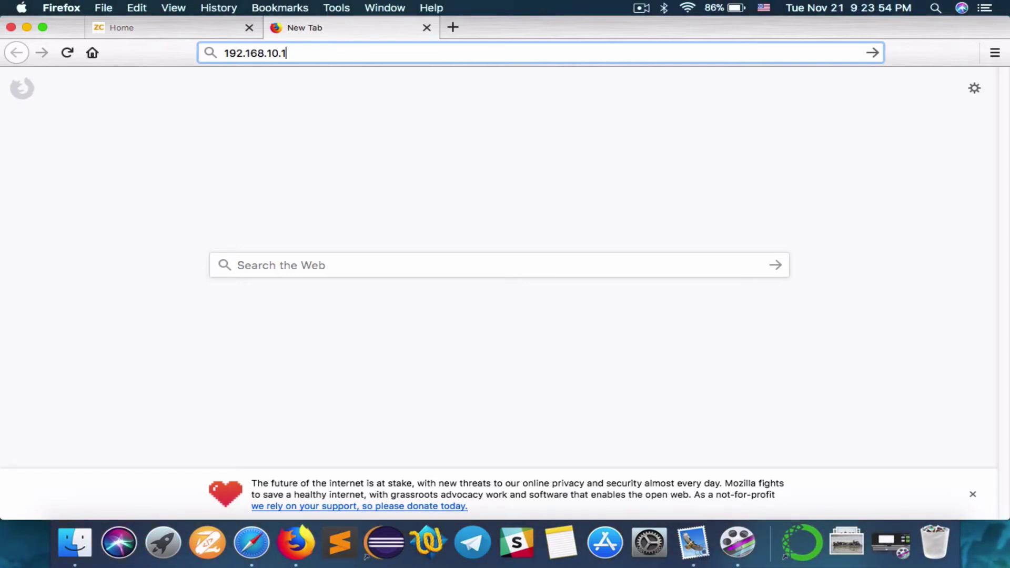
key("Return")
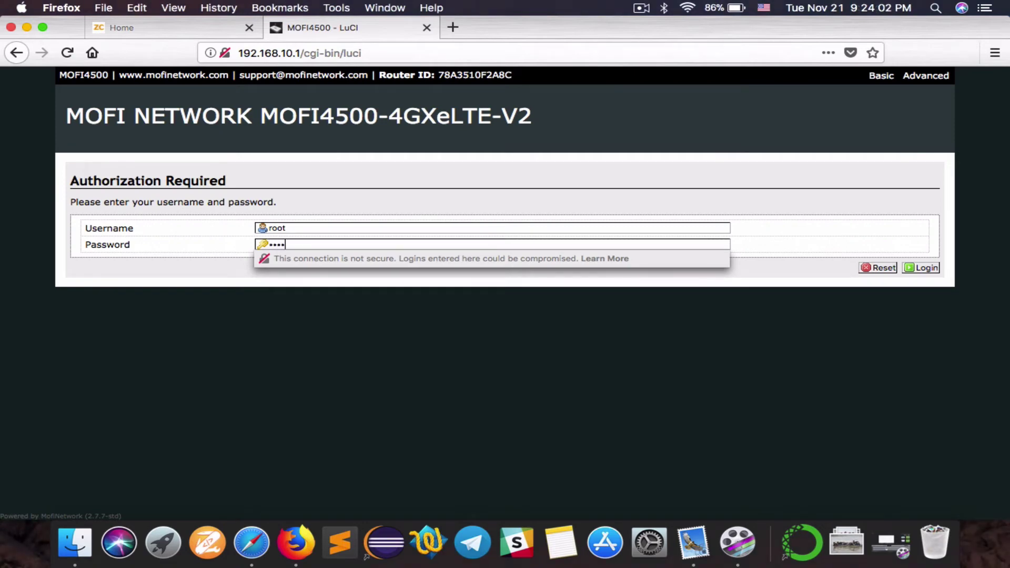
key("Return")
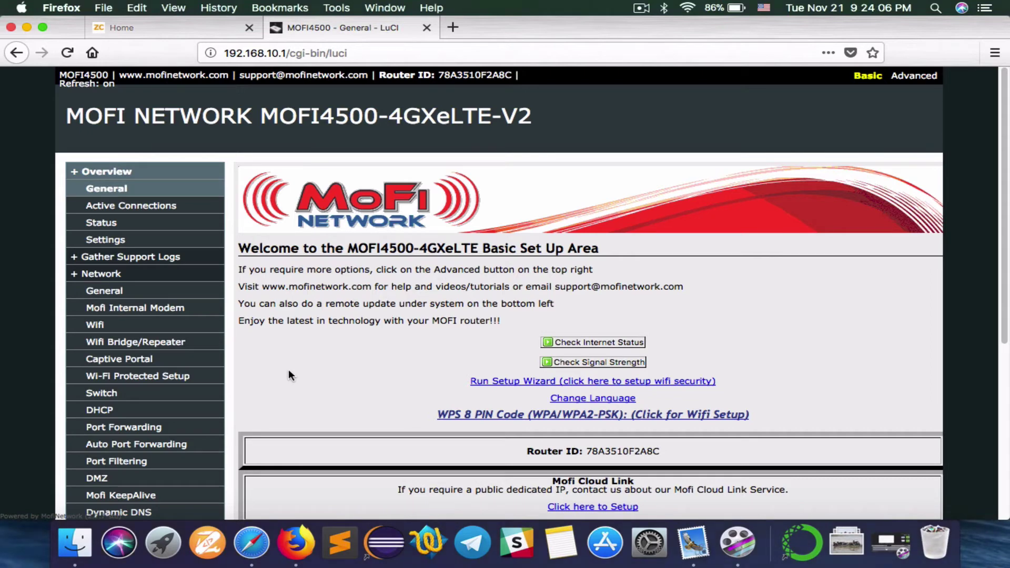
left_click(25, 28)
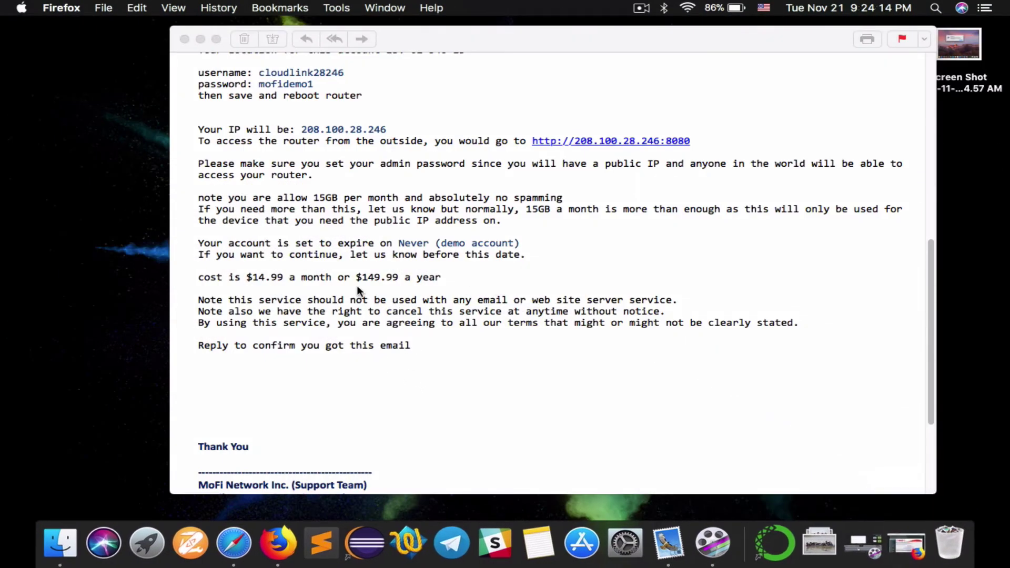
scroll(357, 288, "down", 2)
scroll(357, 287, "up", 10)
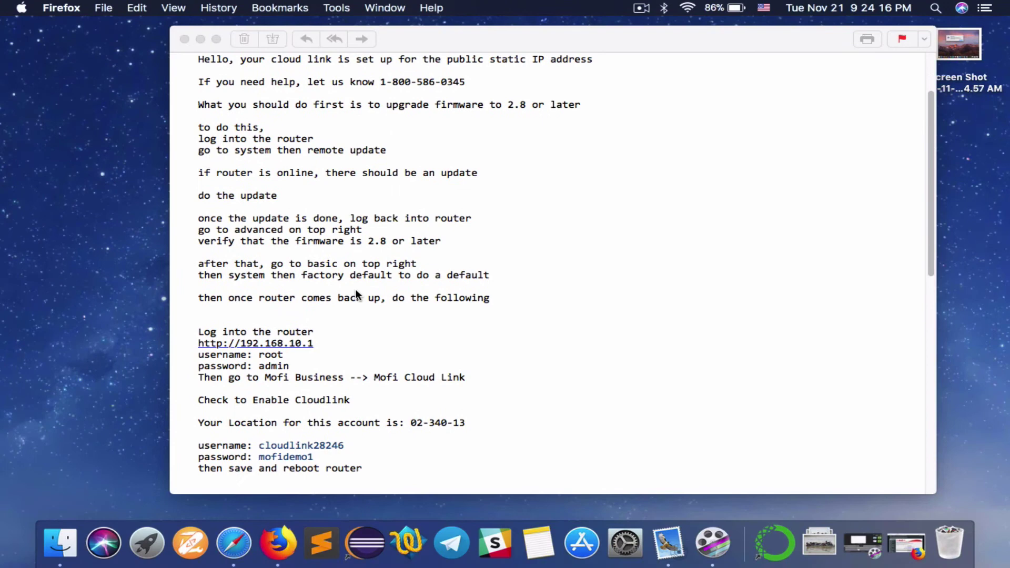
scroll(356, 293, "down", 5)
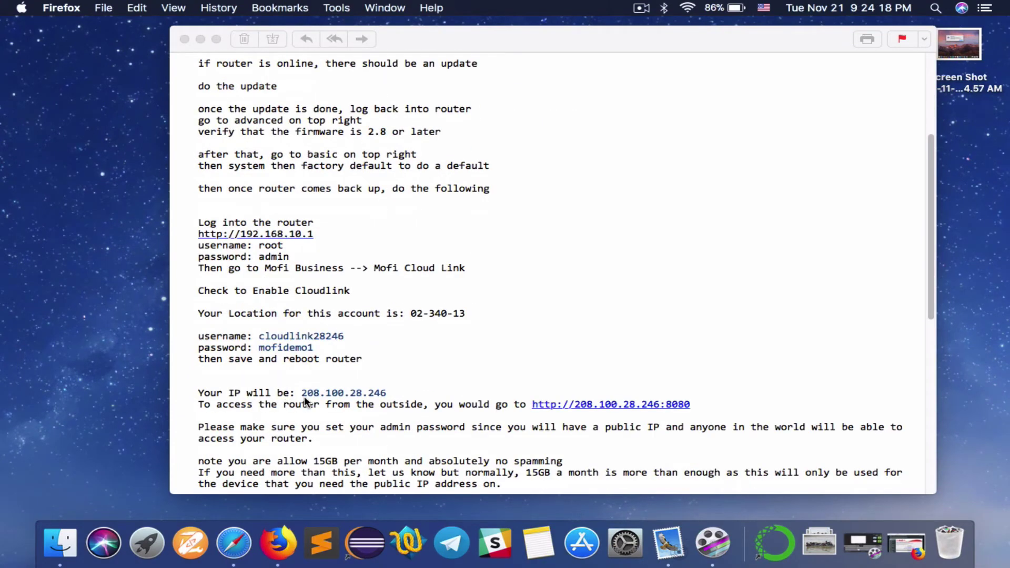
left_click(302, 392)
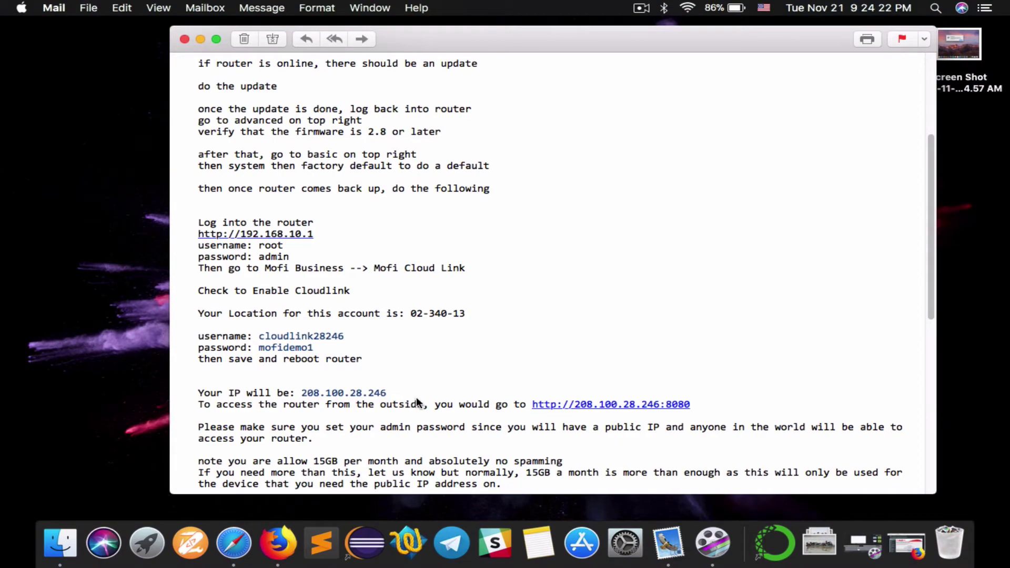
left_click(920, 532)
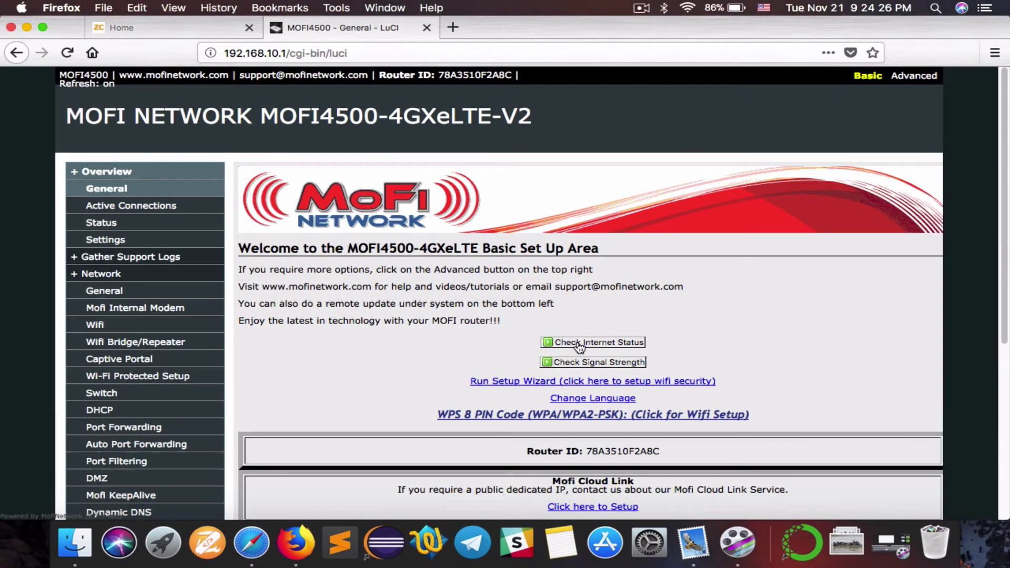
left_click(579, 345)
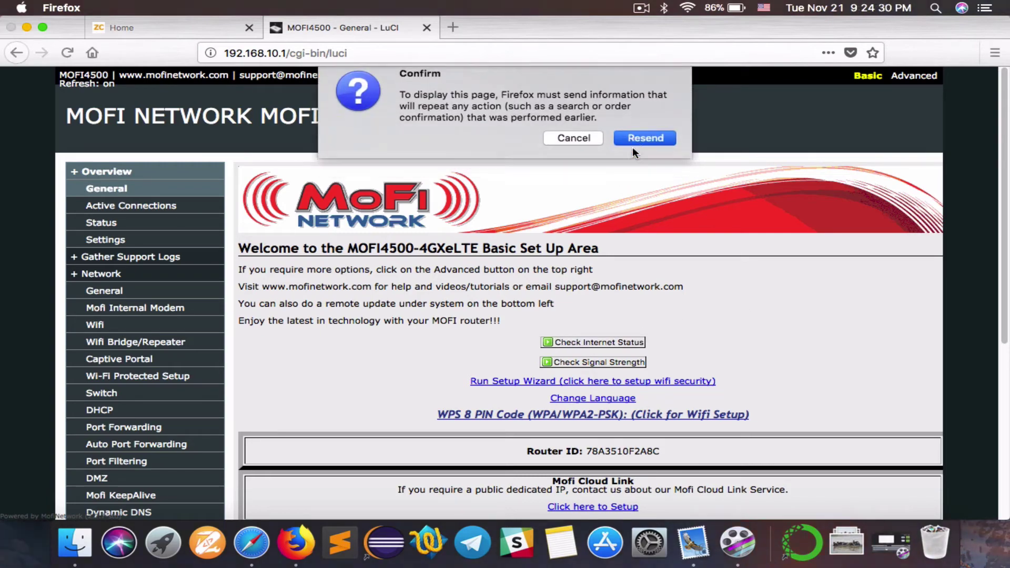
left_click(632, 147)
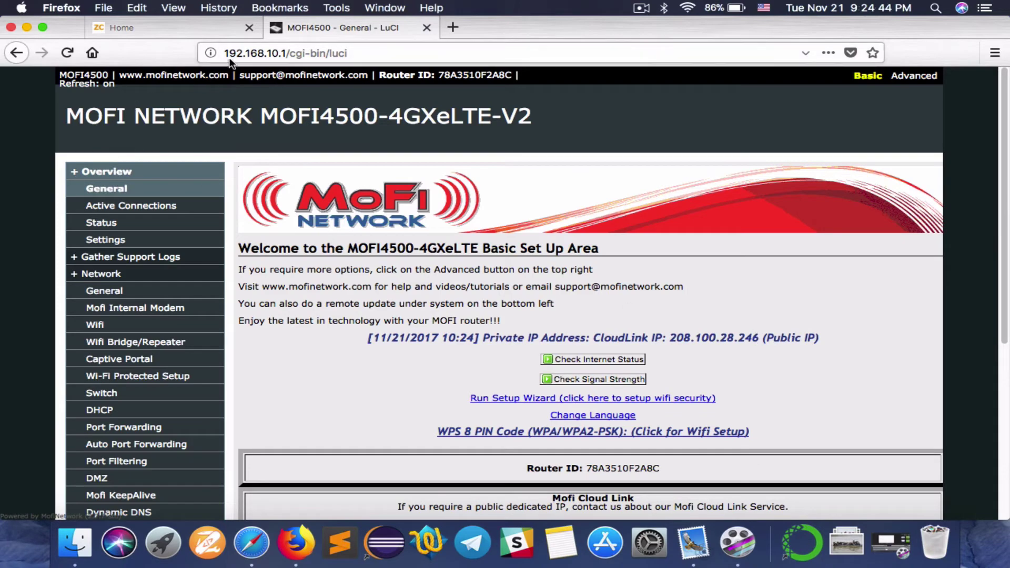
left_click(454, 27)
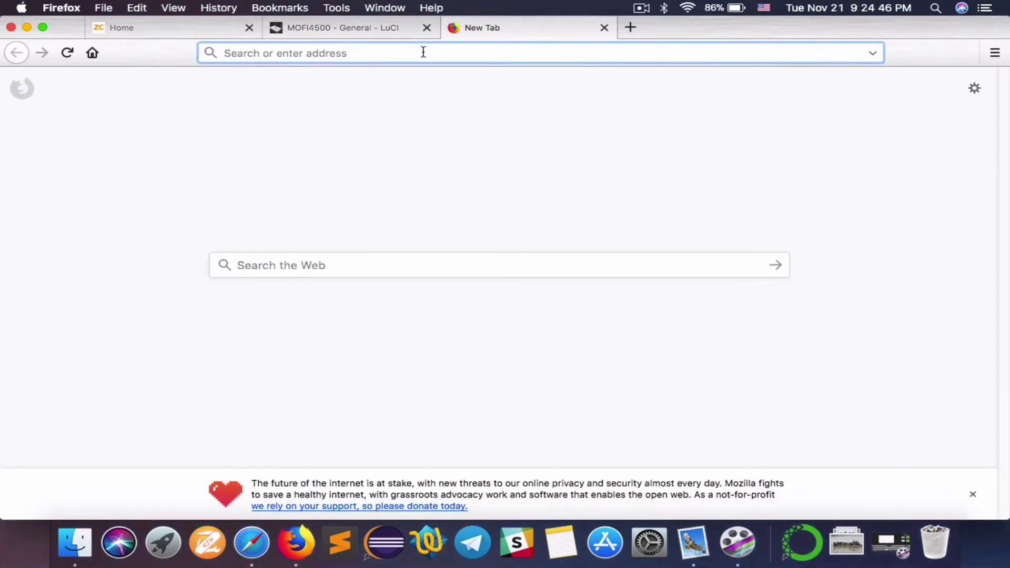
left_click(359, 32)
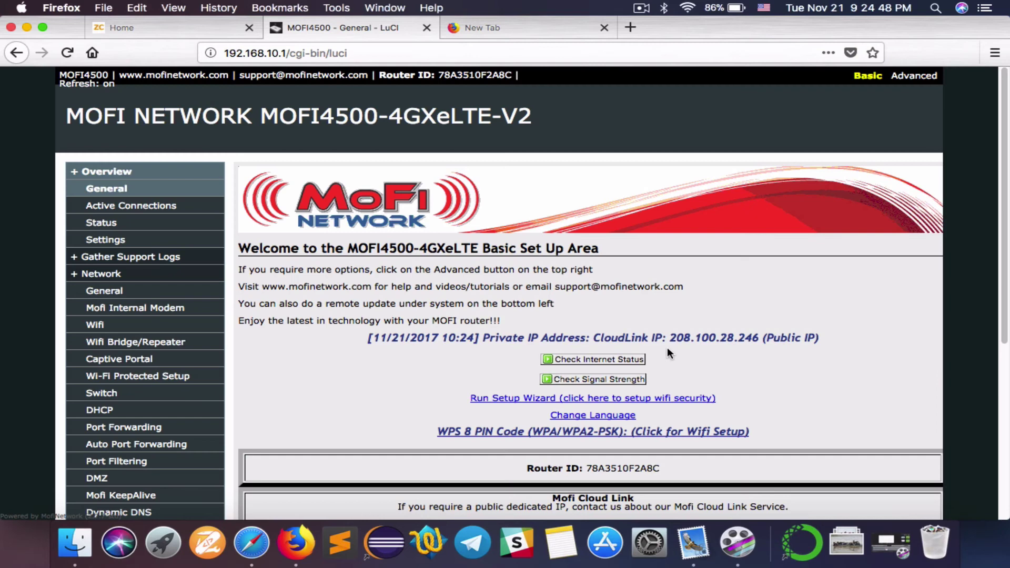
left_click_drag(670, 339, 757, 341)
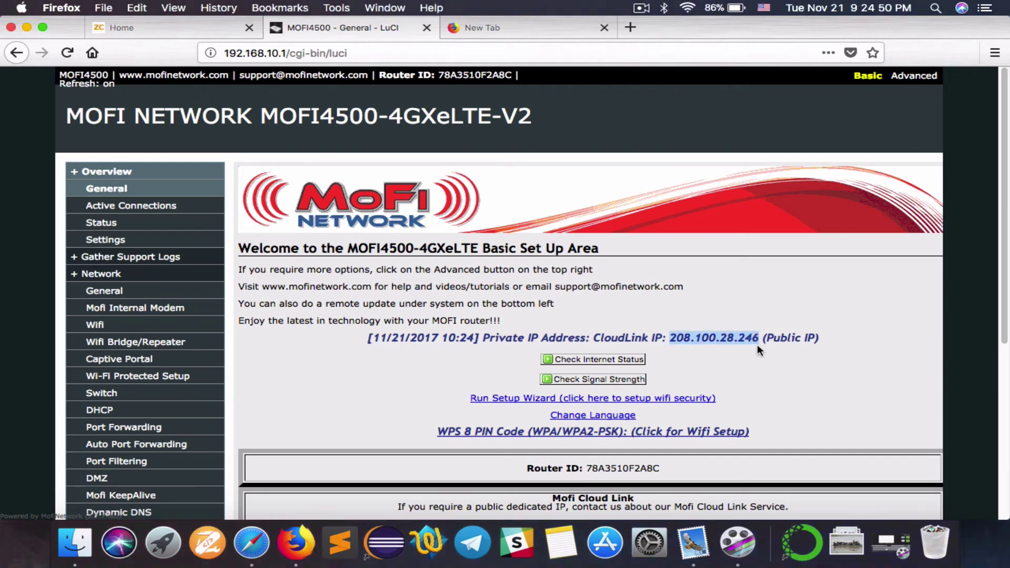
key("super+c")
Load the router at 208.100.28.246:8080 in the new tab and log in
left_click(459, 28)
key("super+v")
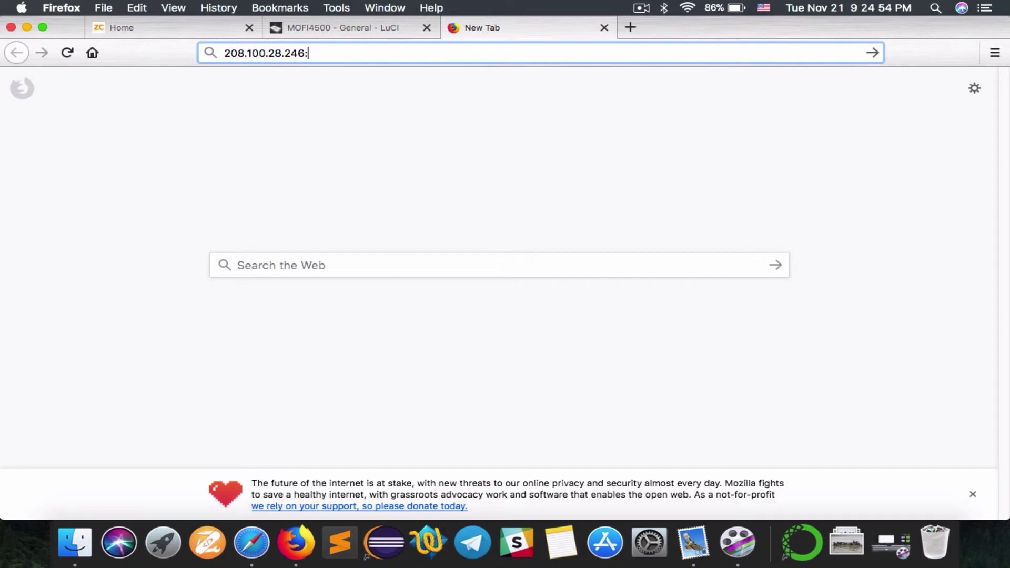
type(":8080")
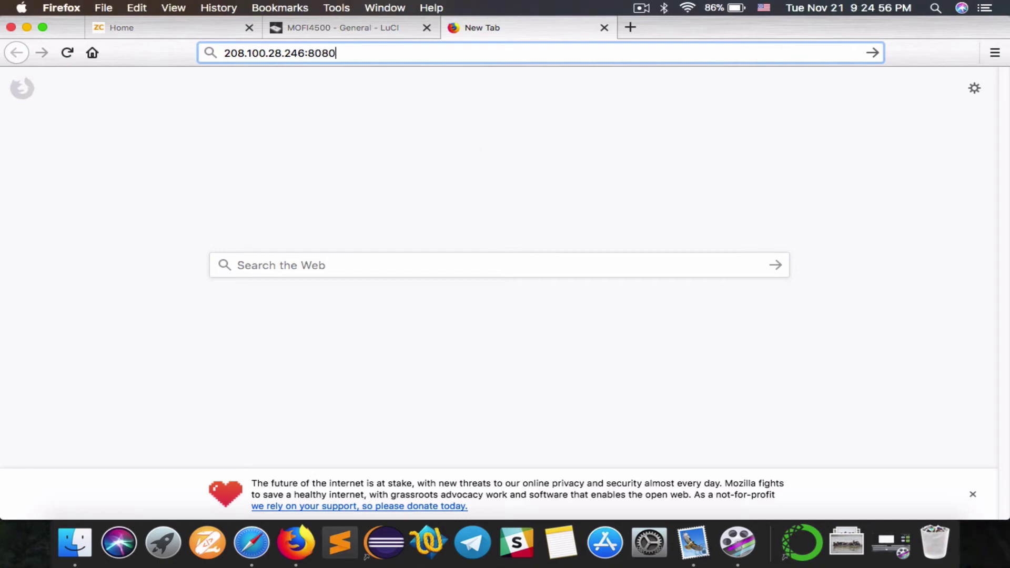
type("\\")
key("Return")
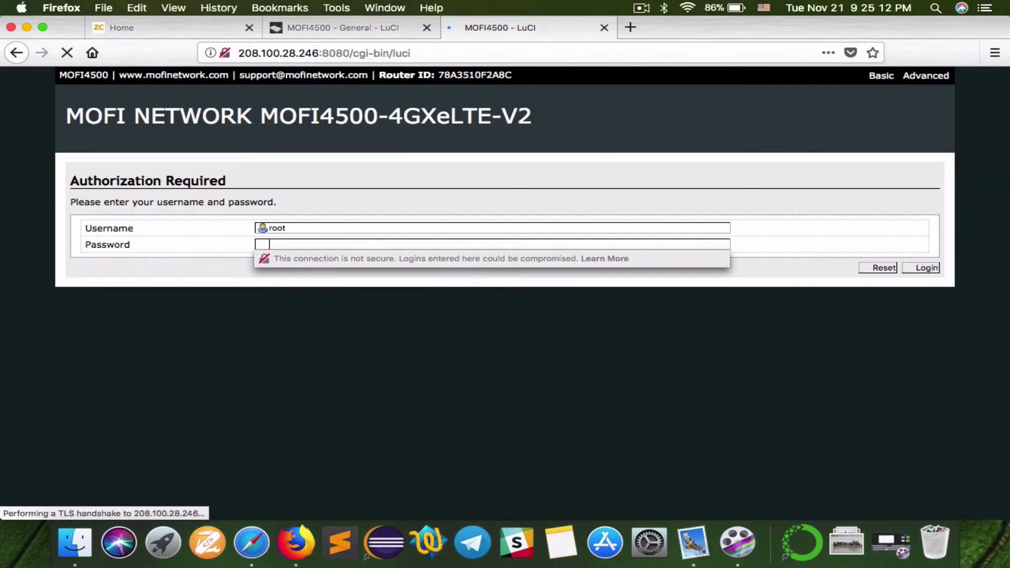
type("admin")
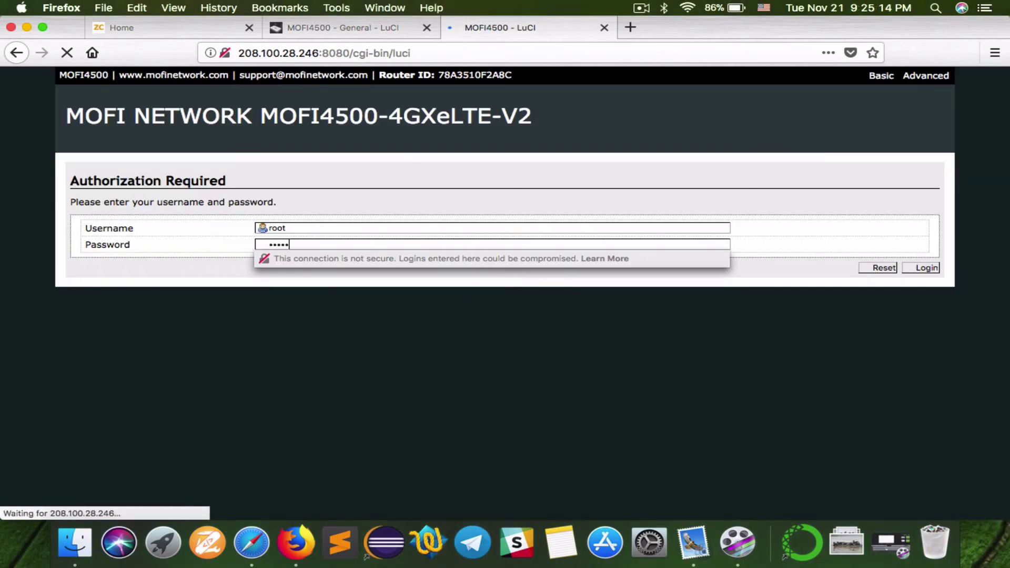
key("Return")
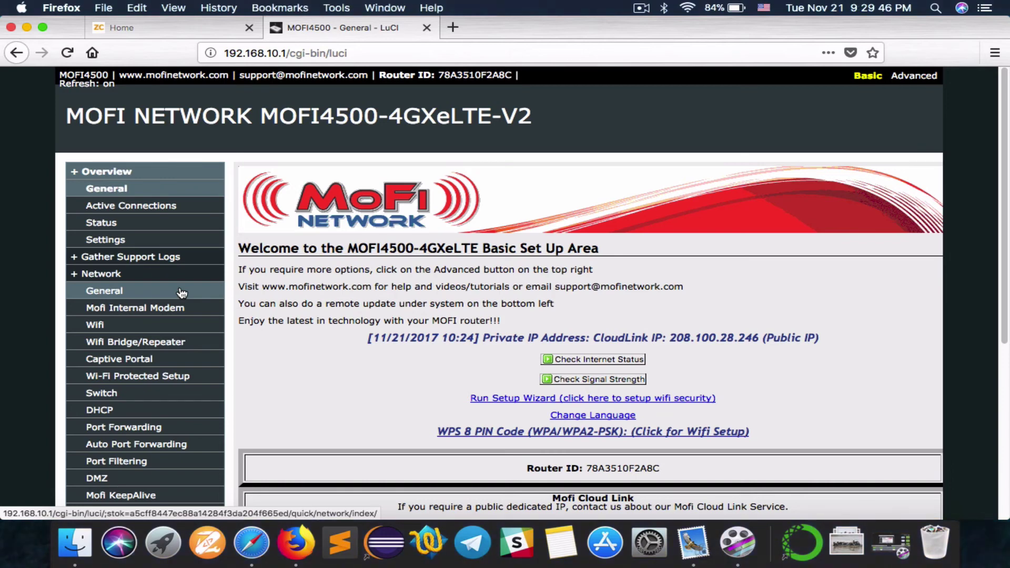
Go to System > Admin Password in the LuCI sidebar
scroll(180, 293, "down", 3)
scroll(181, 293, "down", 5)
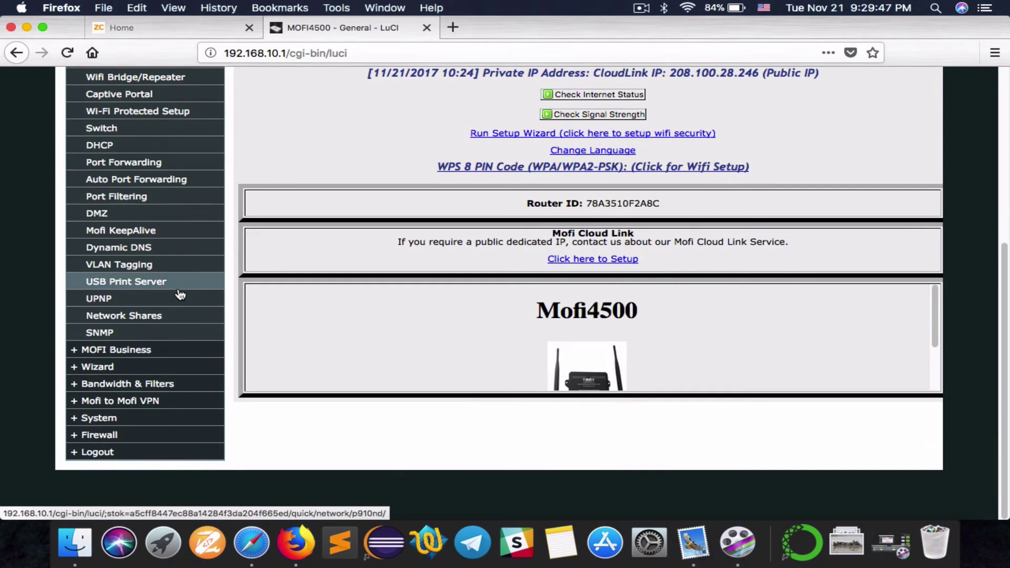
left_click(121, 418)
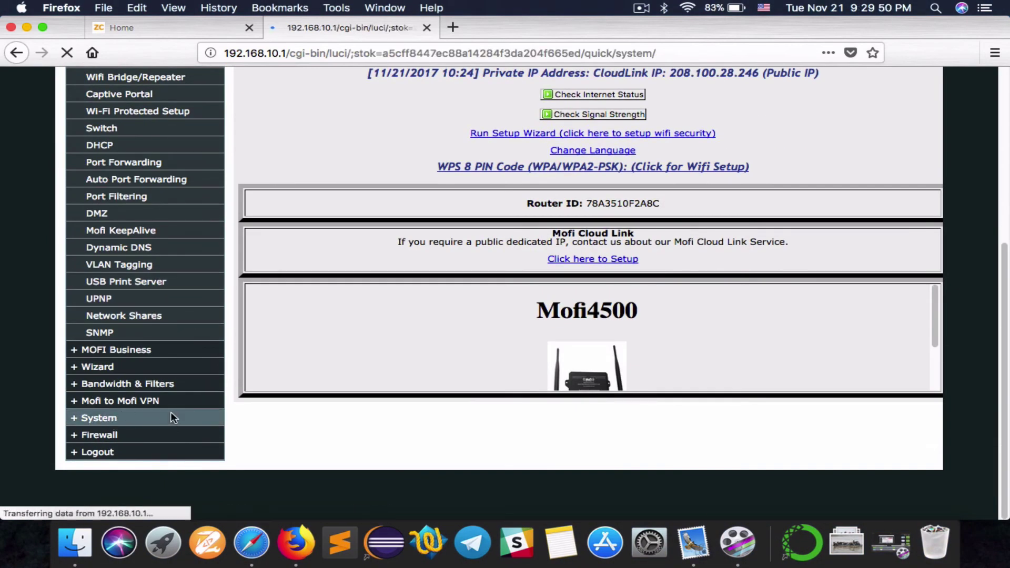
scroll(181, 389, "down", 12)
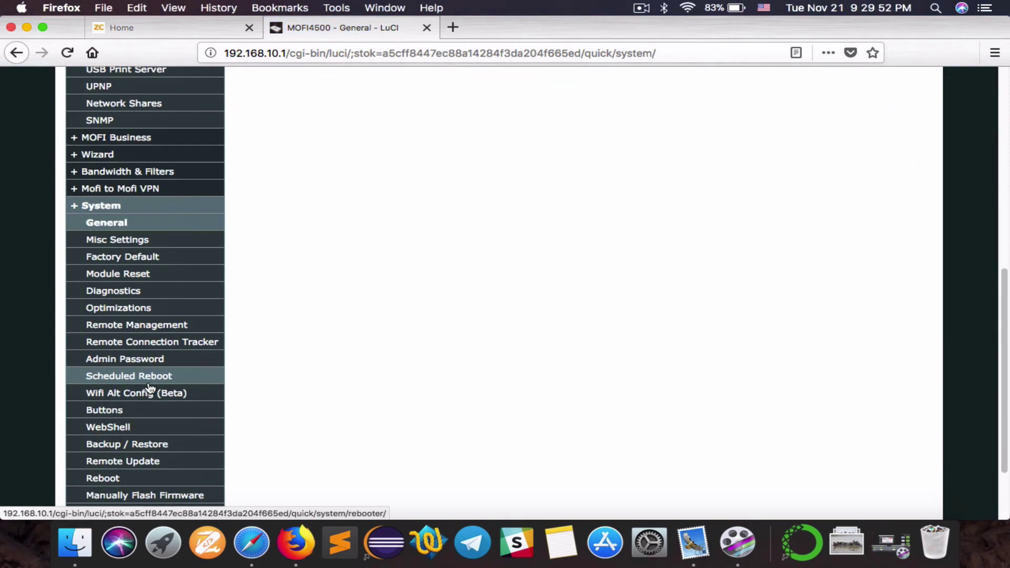
left_click(118, 361)
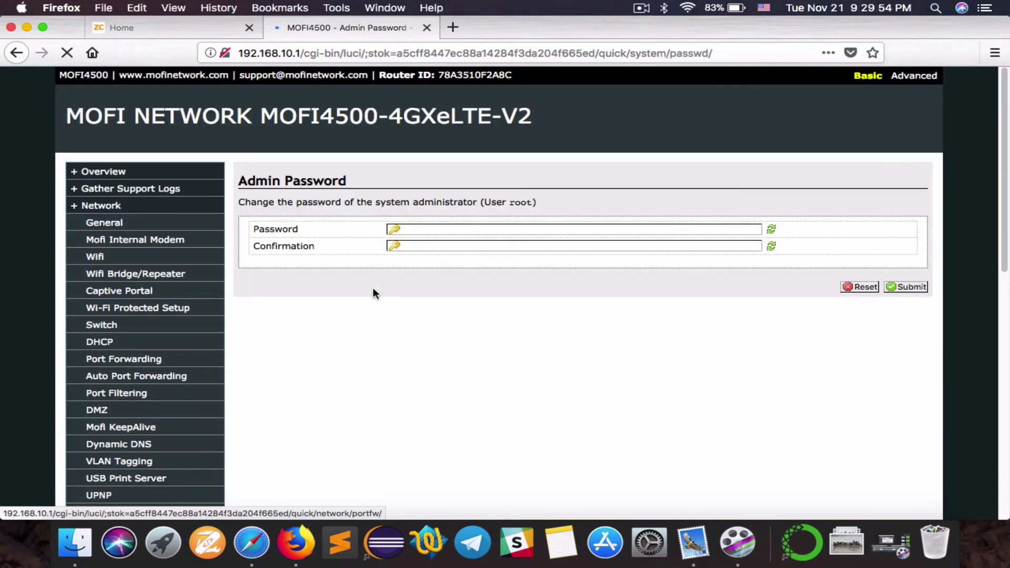
Enter and confirm the new root password, then submit it
left_click(417, 228)
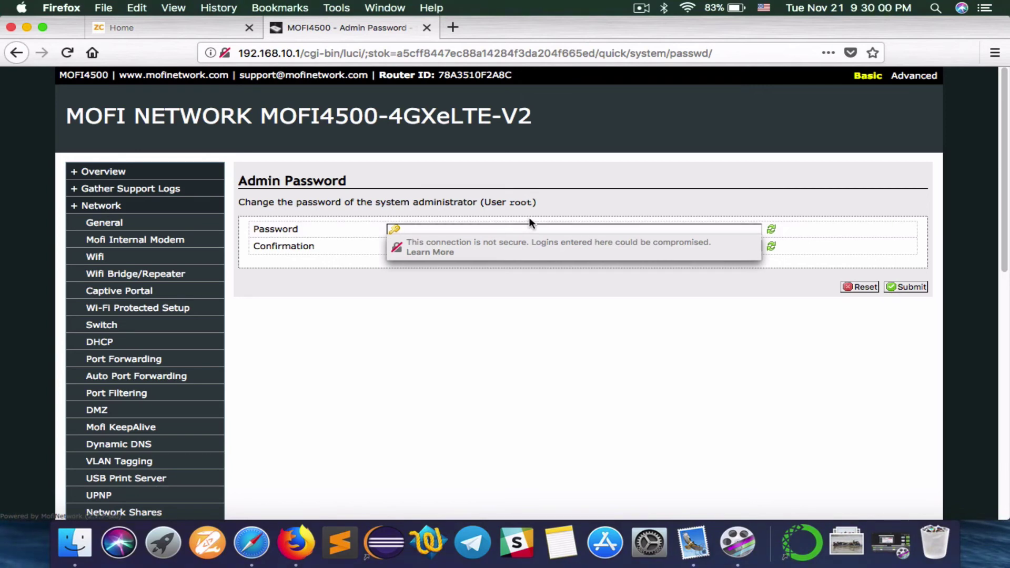
type("•••••")
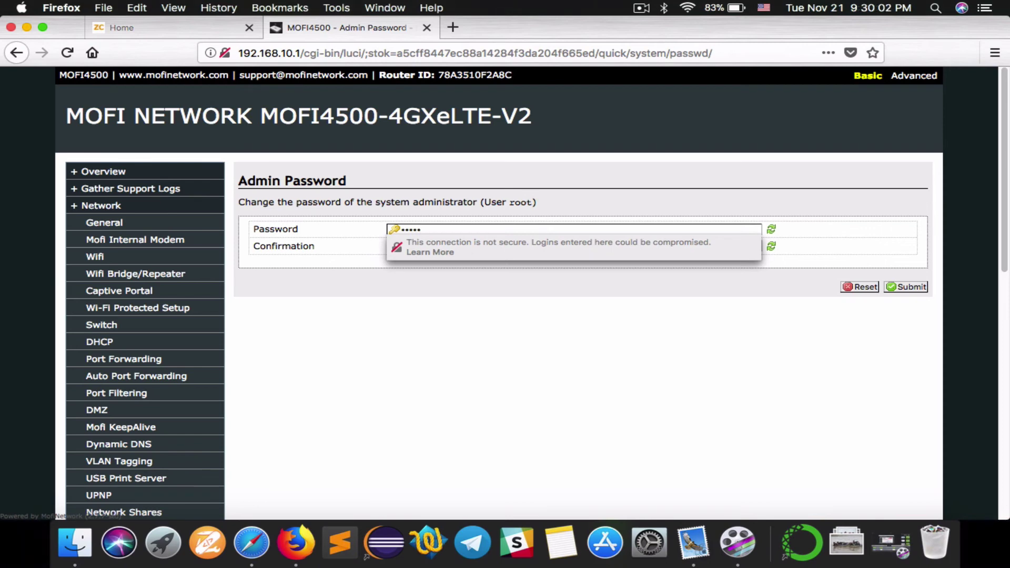
type("••••••")
key("Tab")
type("•••••")
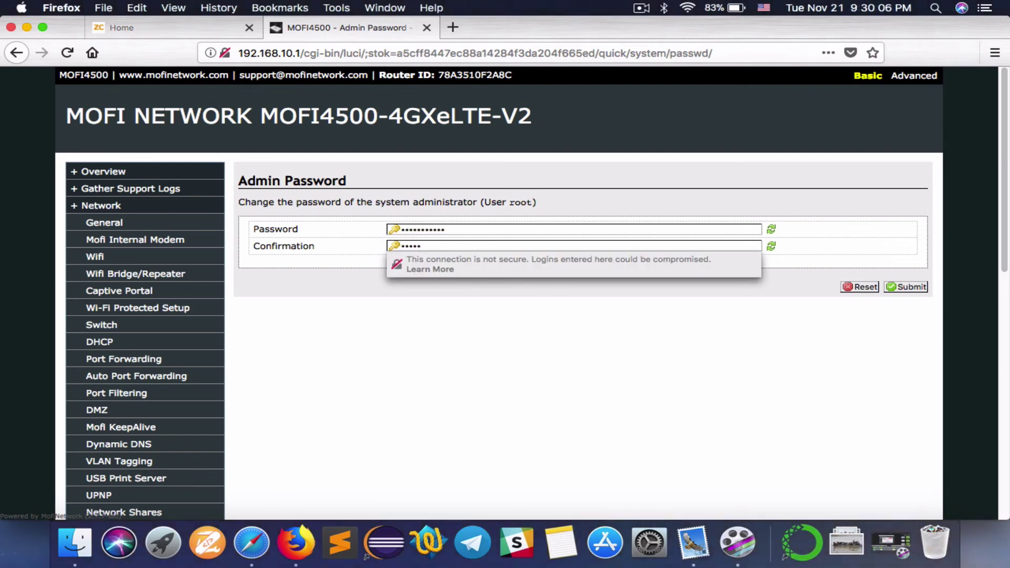
type("•••")
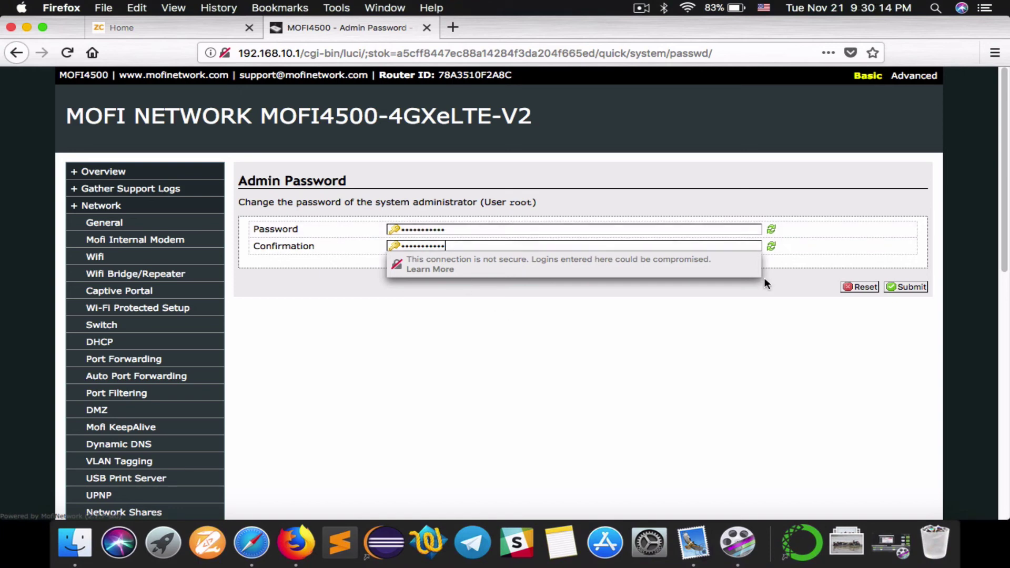
left_click(844, 318)
left_click(908, 288)
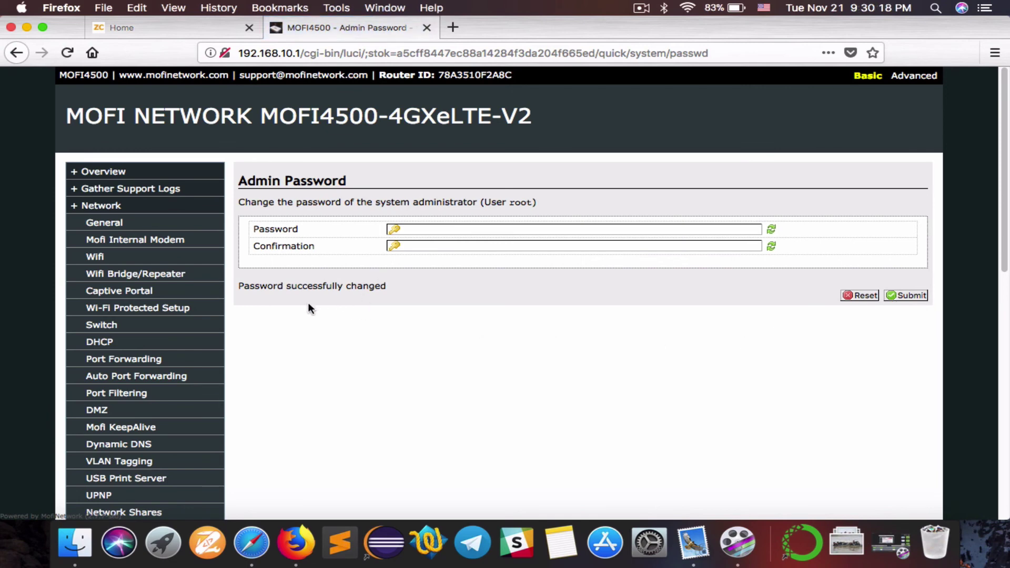
Load the router's local admin login at 192.168.10.1 in a new tab
key("super+t")
type("192.")
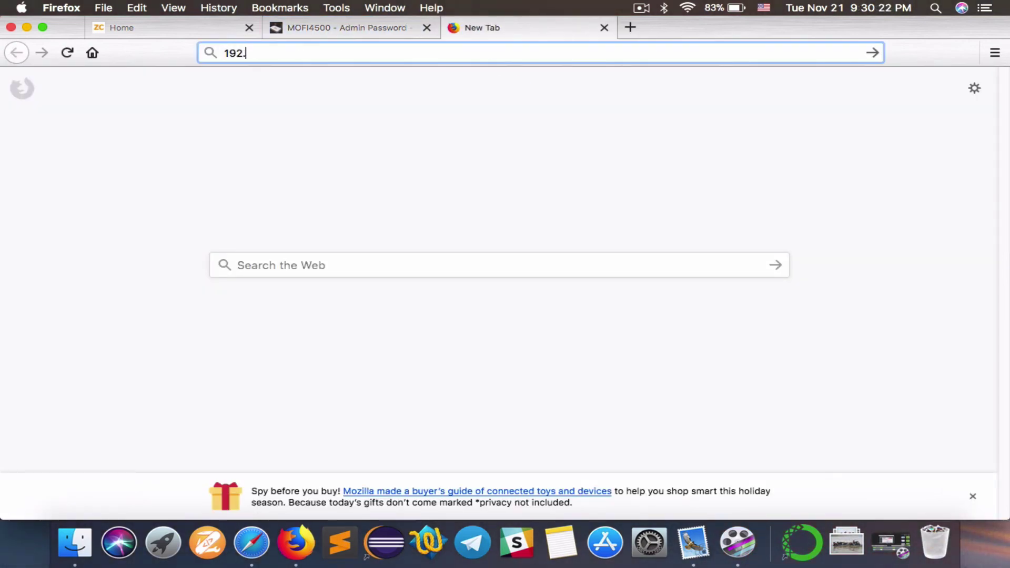
type("168.10.1")
key("Return")
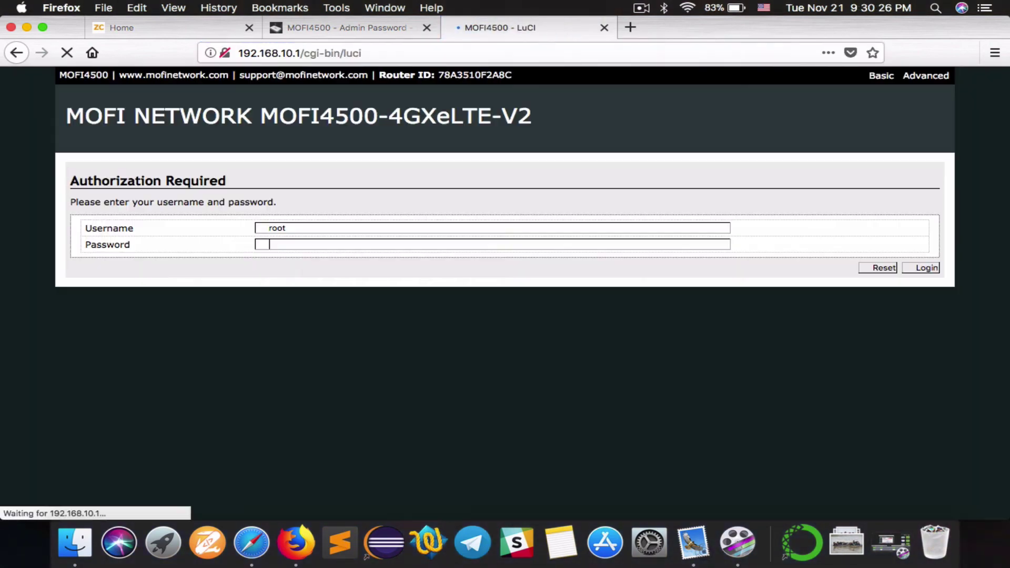
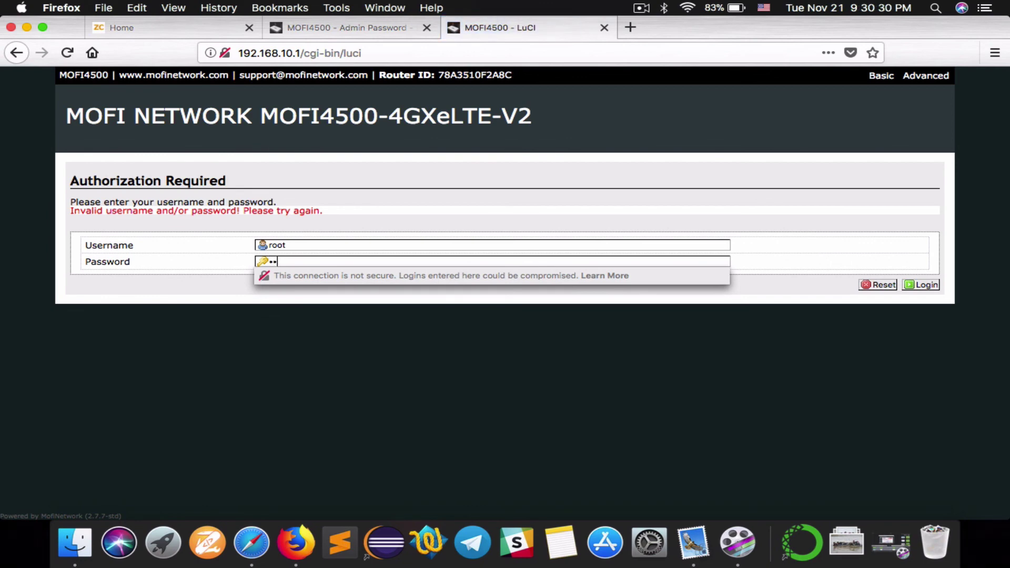
Submit the root login at 192.168.10.1 with the new password to reach the Basic General overview
key("Return")
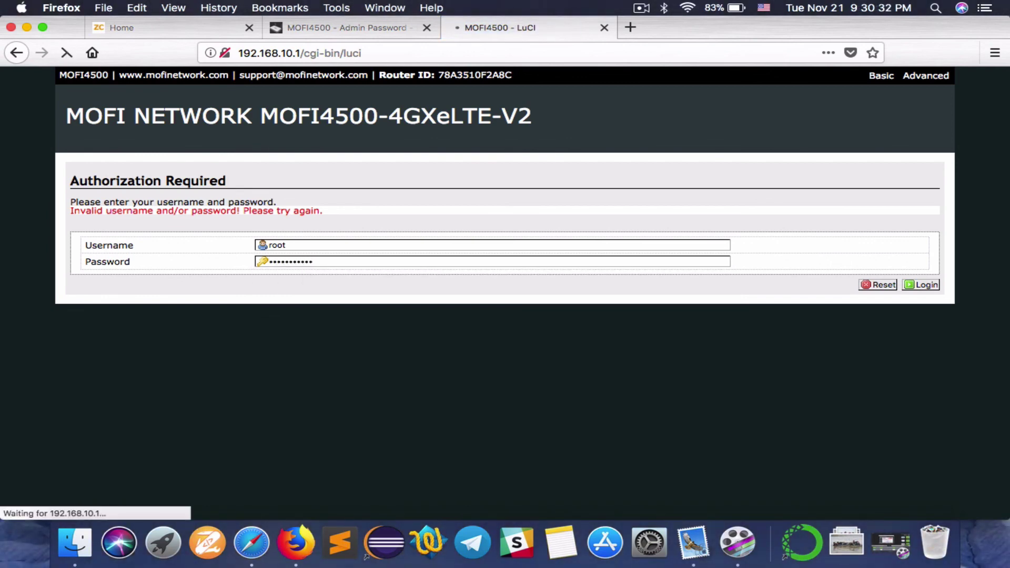